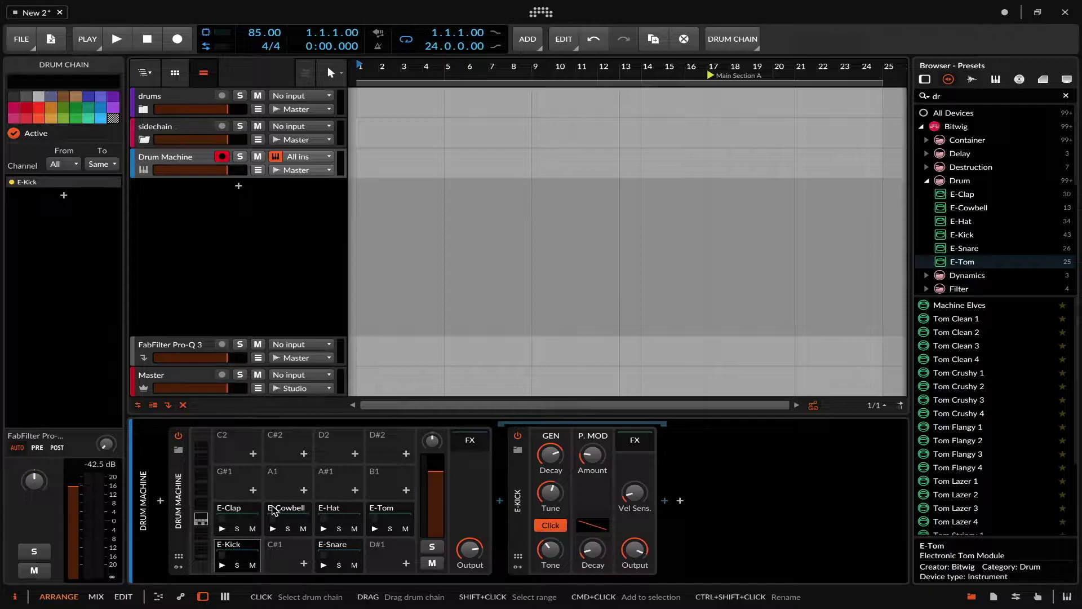
left_click(256, 507)
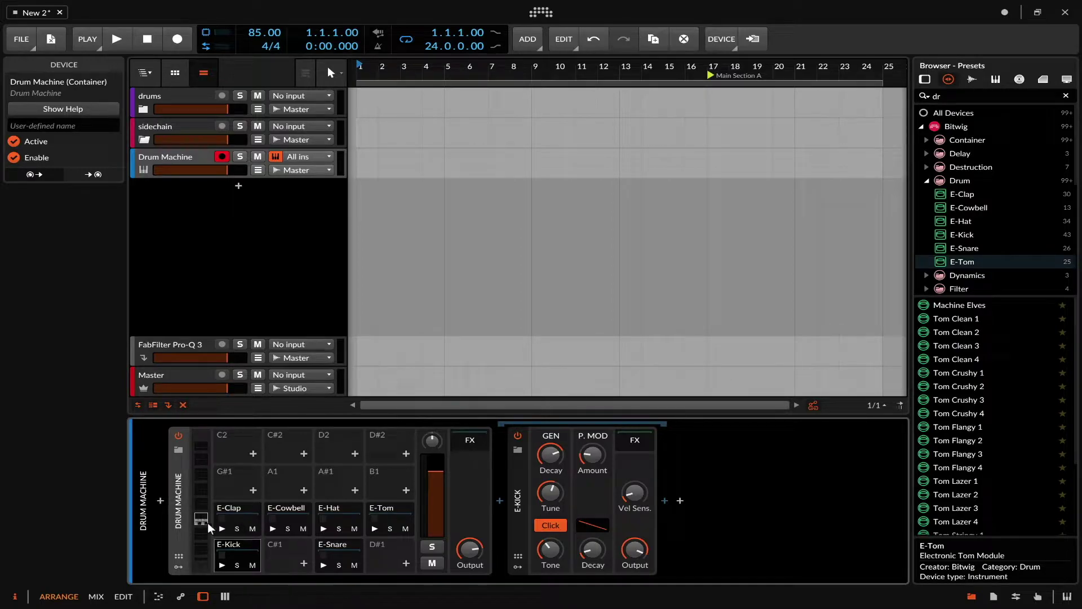
mouse_move(201, 516)
left_mouse_down()
mouse_move(203, 453)
mouse_move(203, 525)
left_mouse_up()
left_click(228, 532)
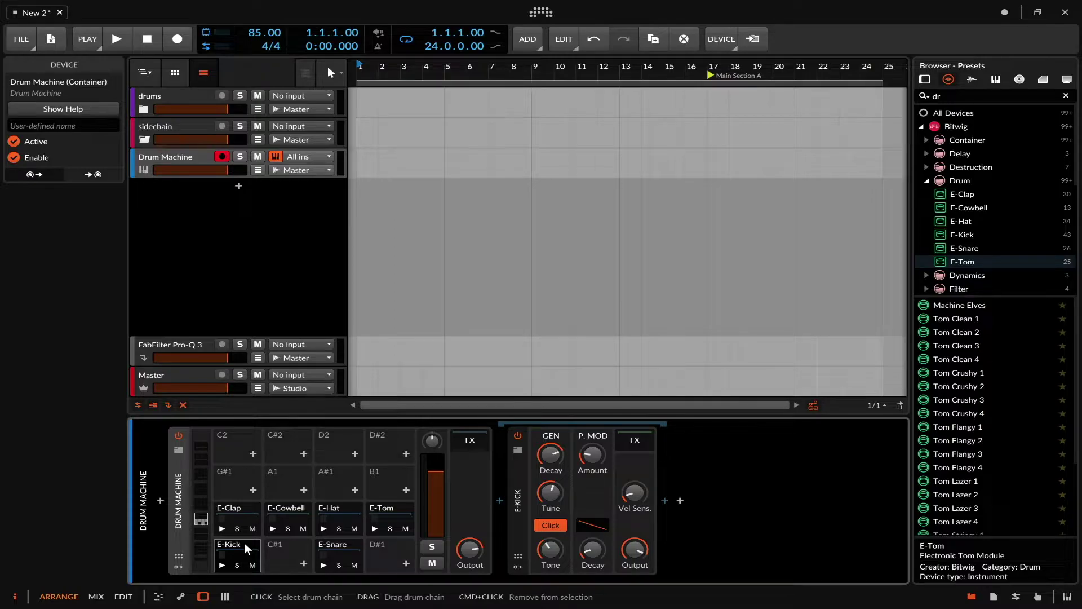
left_click(505, 498)
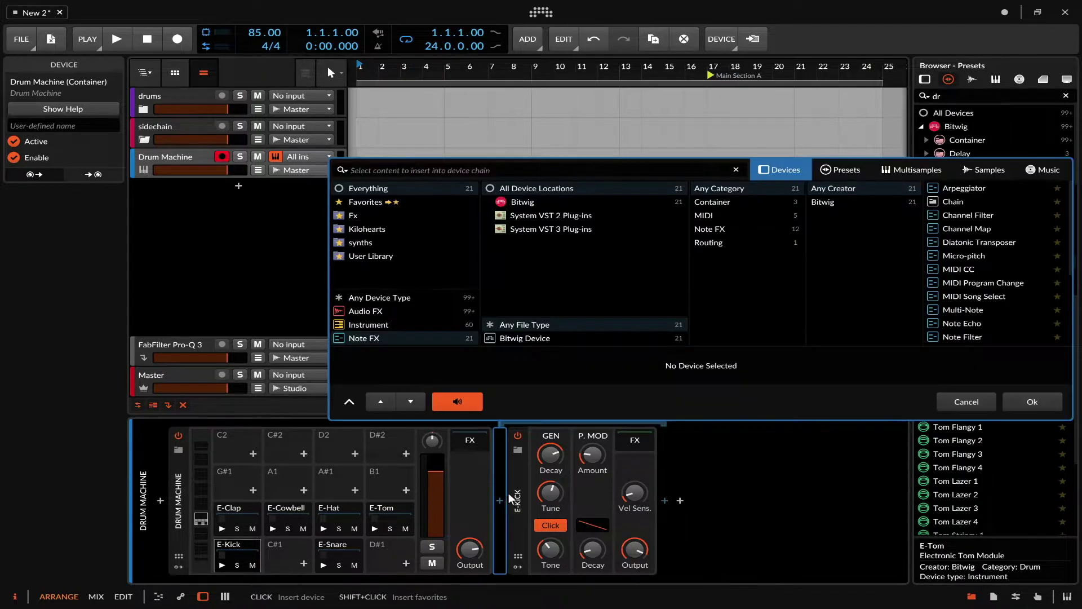
type("PITCH")
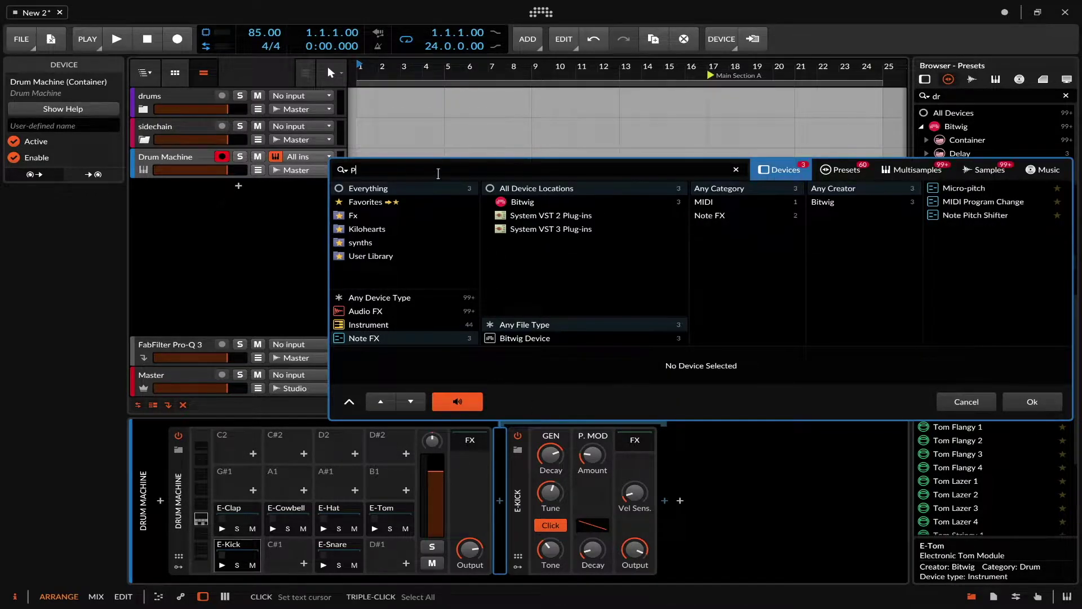
left_click(966, 400)
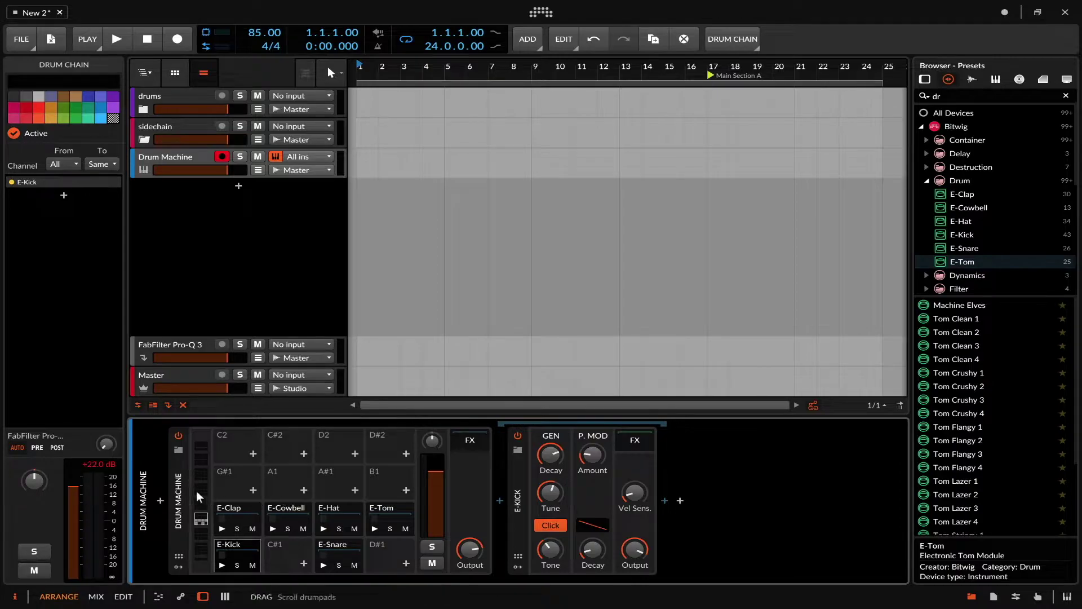
Show and hide the Drum Machine's remote controls, and open its FX chain
left_click(178, 566)
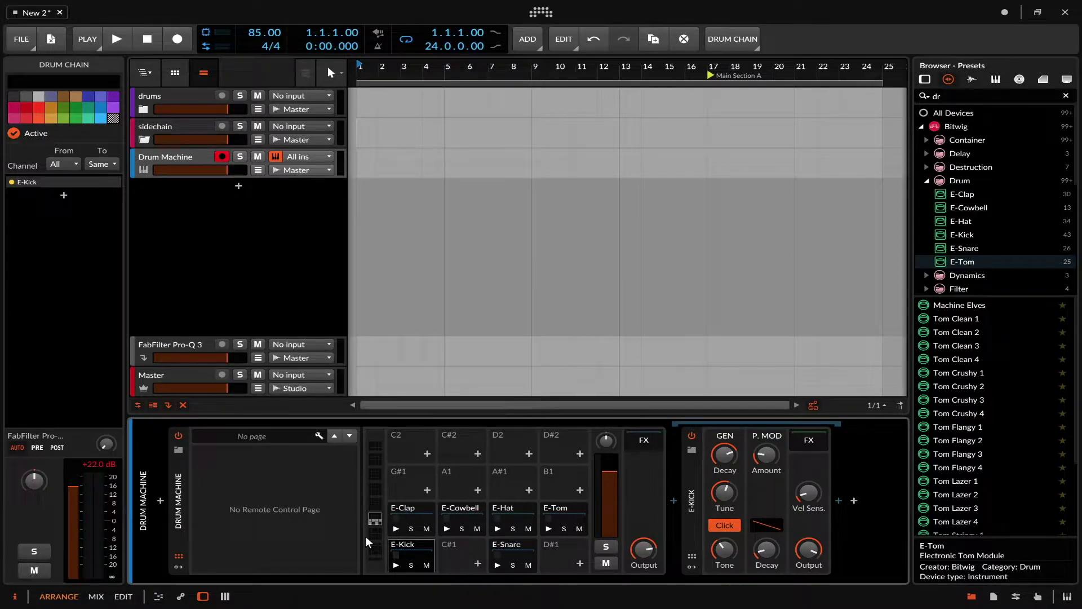
left_click(174, 553)
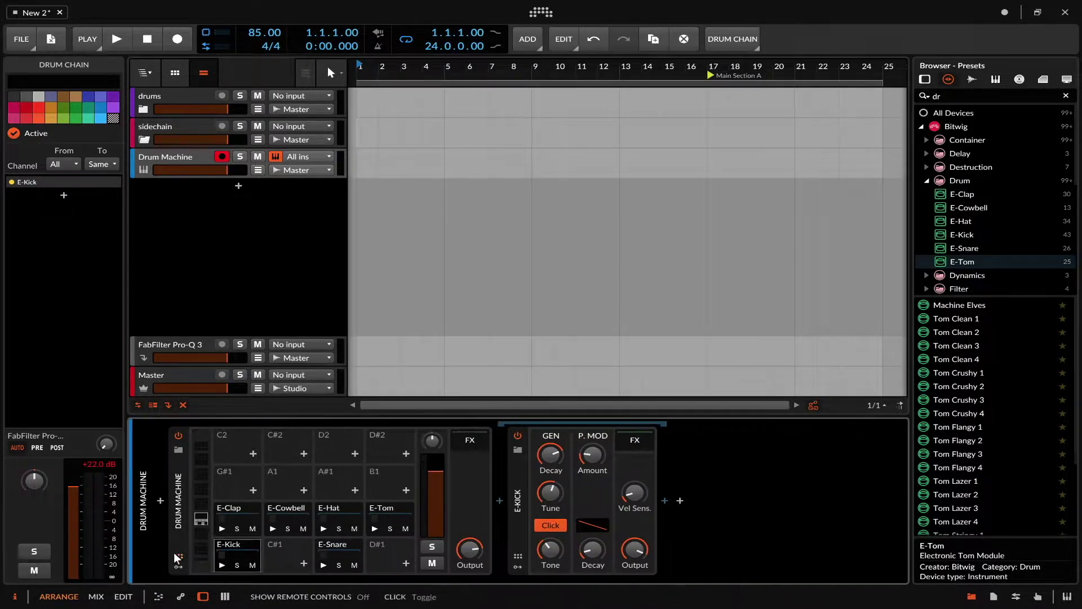
left_click(488, 447)
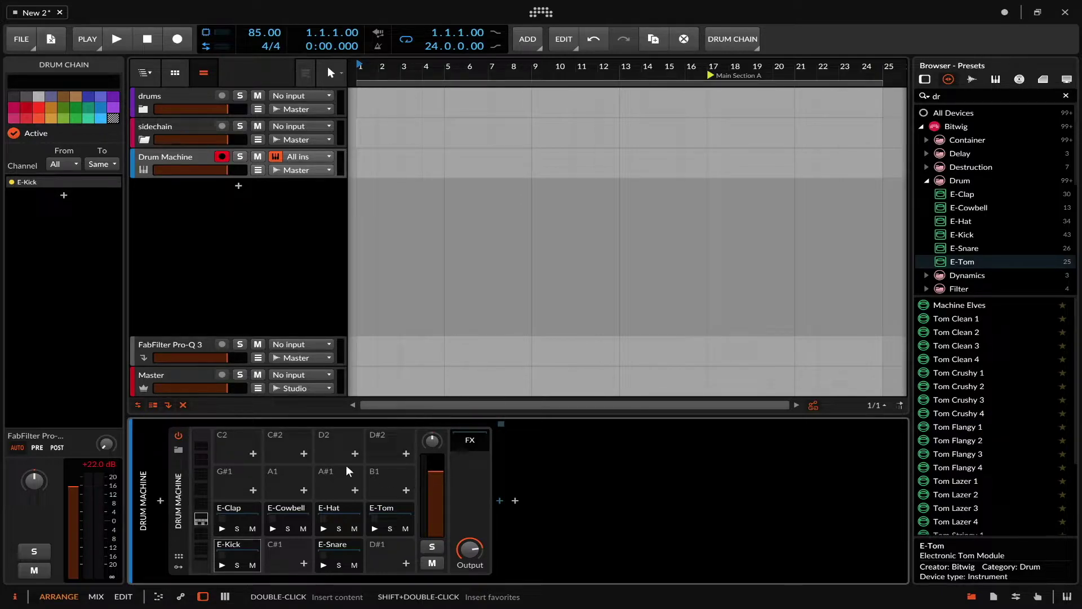
Raise the E-Cowbell pad's send to the FabFilter Pro-Q 3 effect track to 0.0 dB and reset it to default
left_click(227, 549)
left_click(224, 509)
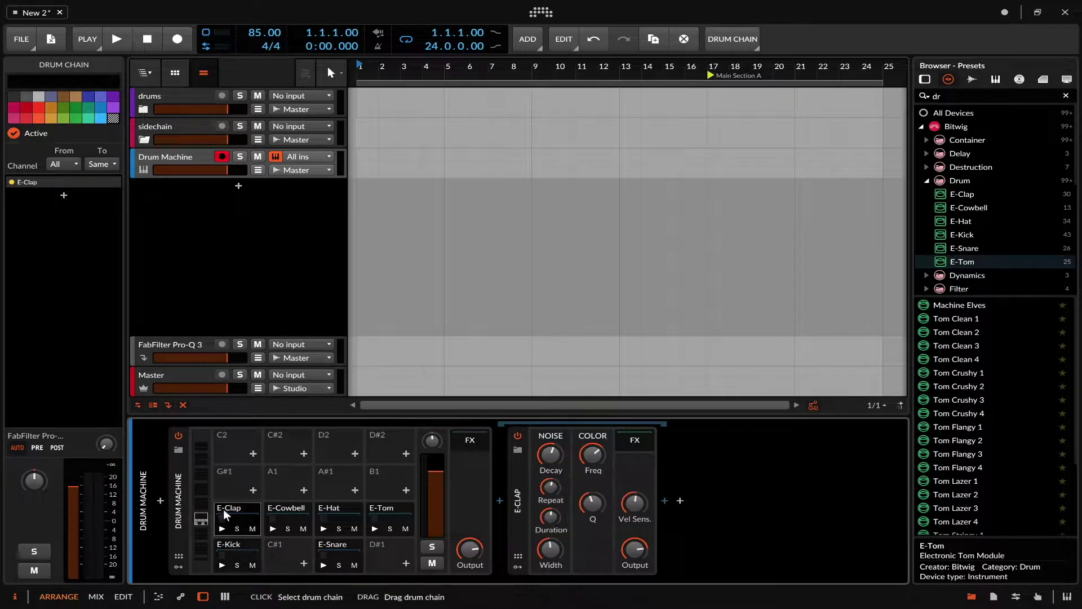
left_click(276, 508)
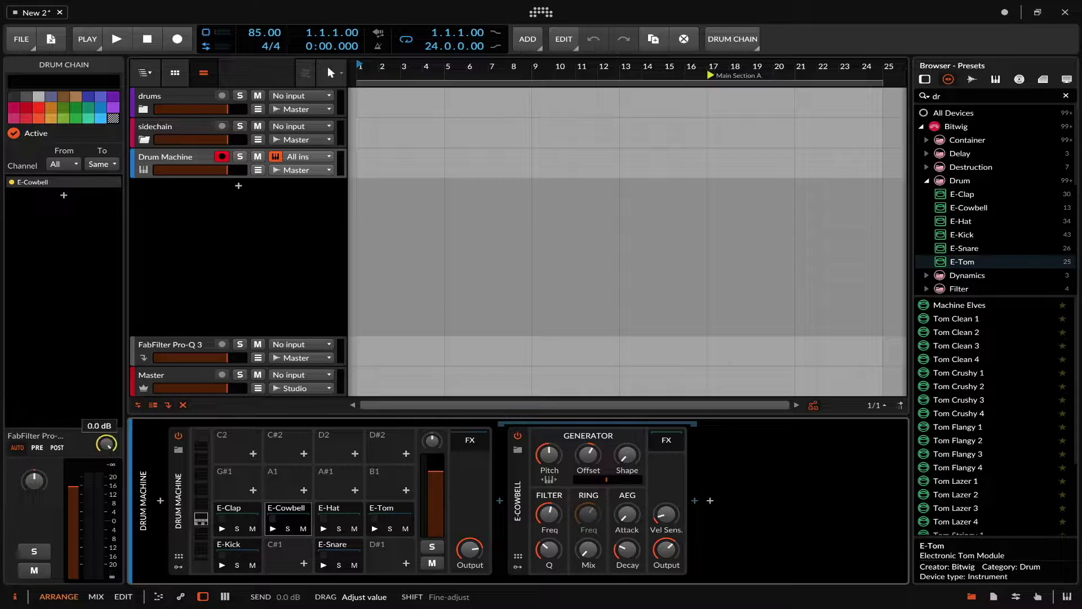
double_click(106, 445)
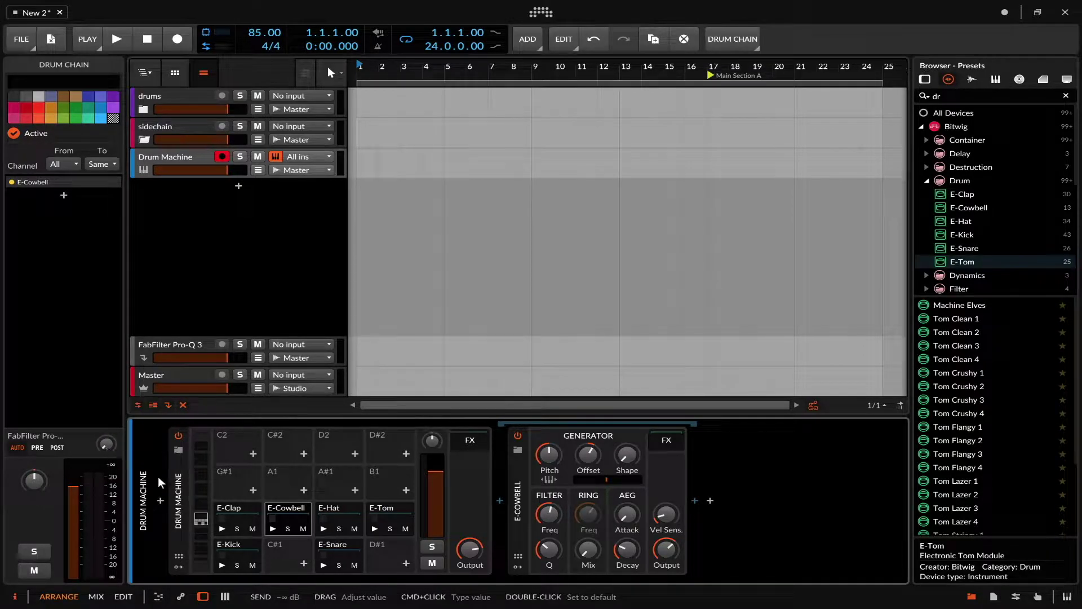
Raise the E-Clap pad's send to the FabFilter Pro-Q 3 track to about -42 dB and check that effect track's devices
left_click(246, 505)
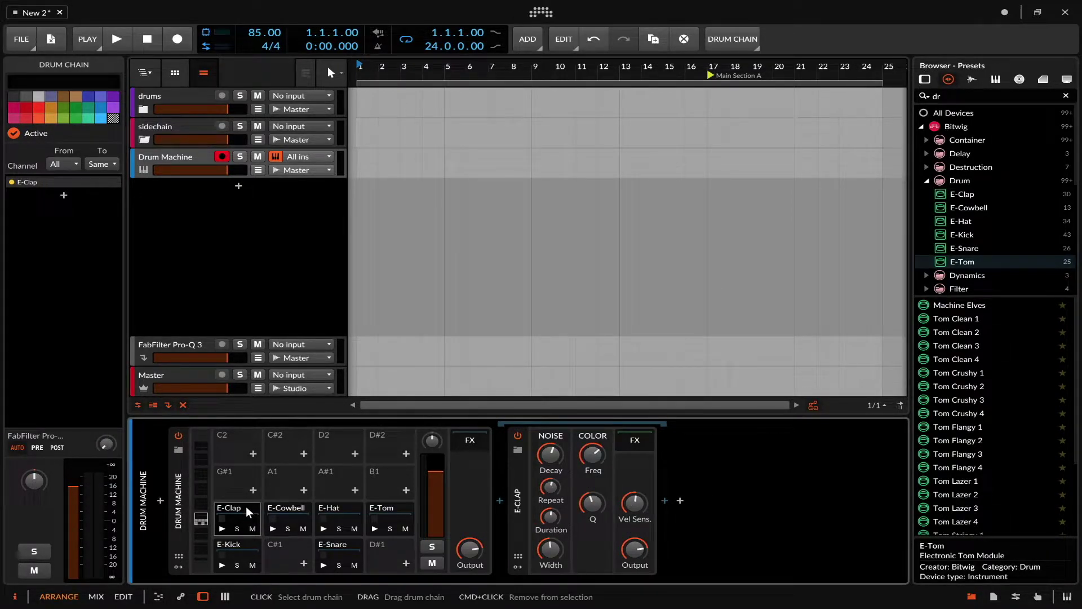
left_click_drag(104, 445, 104, 439)
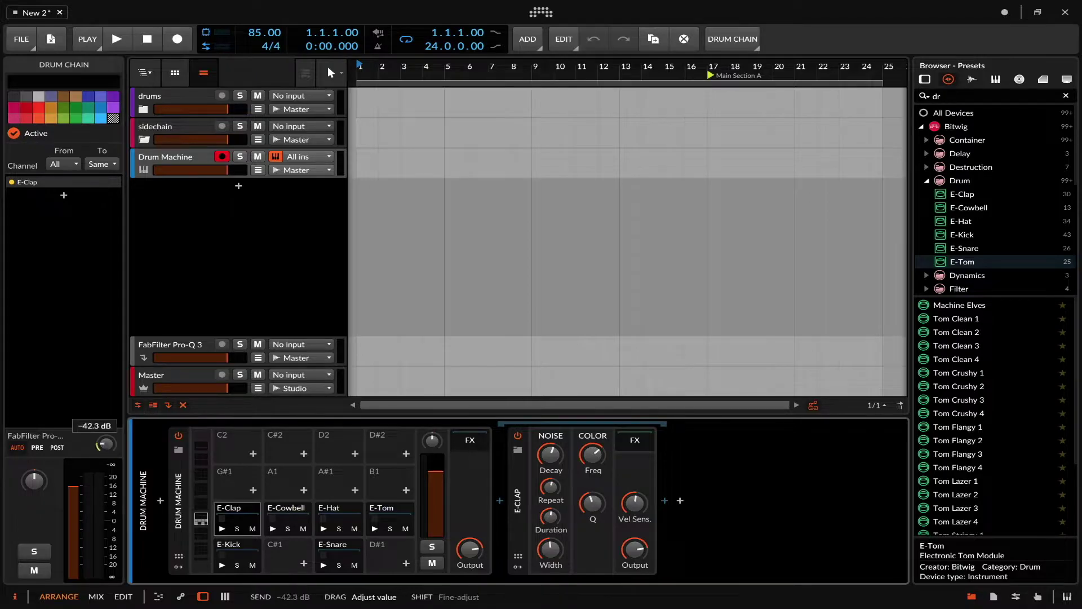
left_click(164, 344)
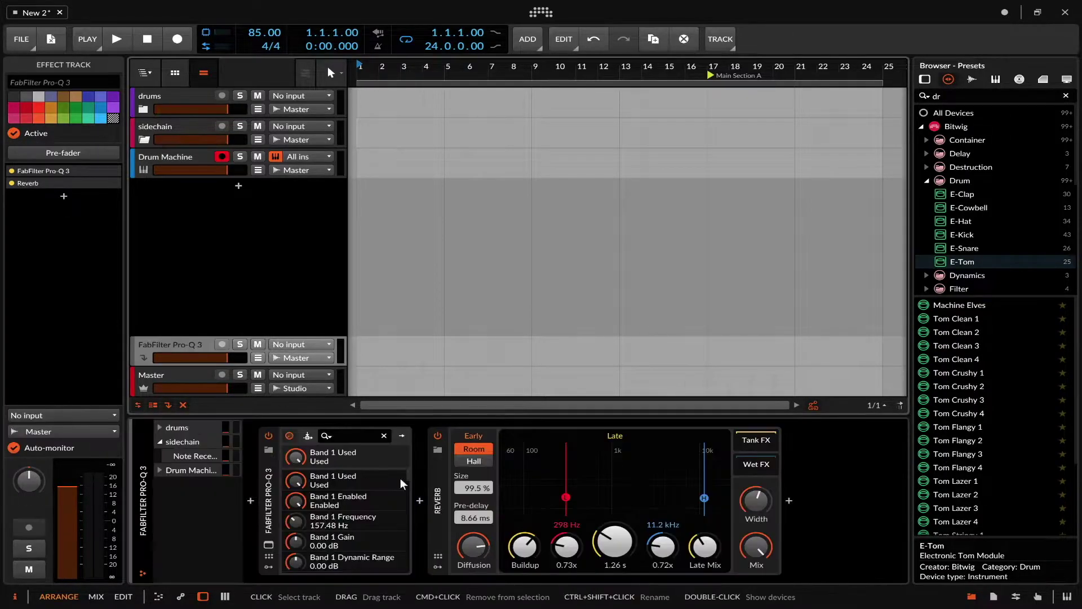
left_click(163, 155)
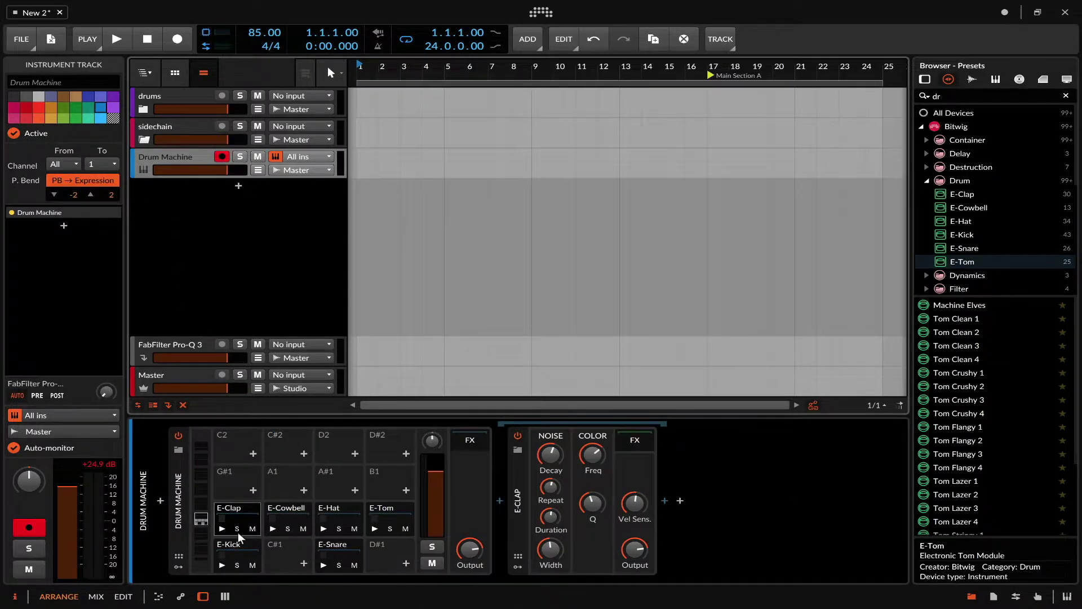
Set the choke targets of the E-Clap, E-Cowbell, E-Hat and E-Tom pads to All, and audition E-Clap against E-Cowbell
left_click(385, 509)
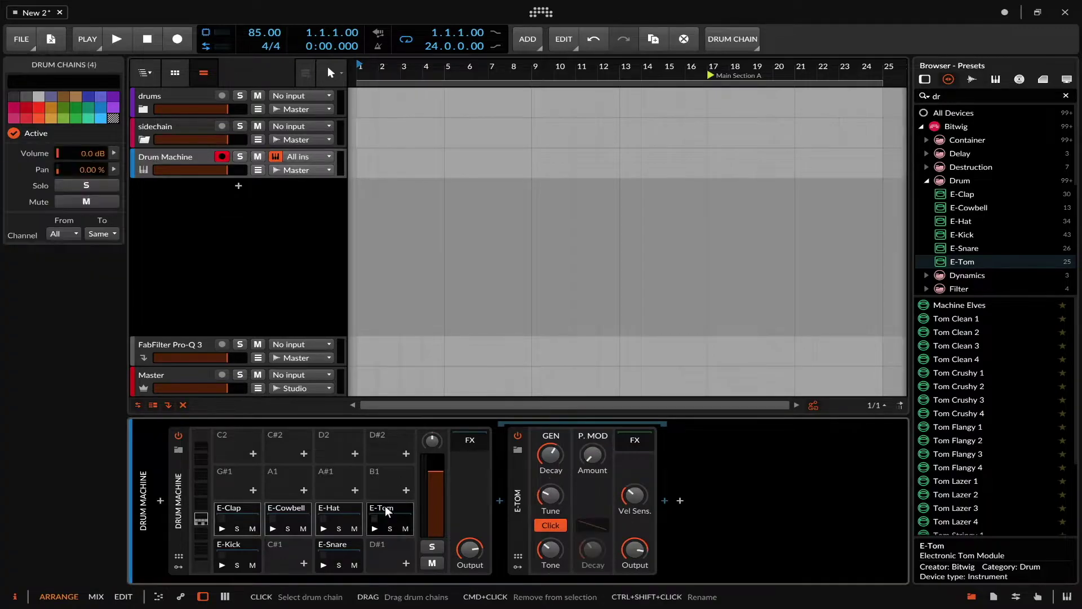
right_click(387, 511)
mouse_move(434, 557)
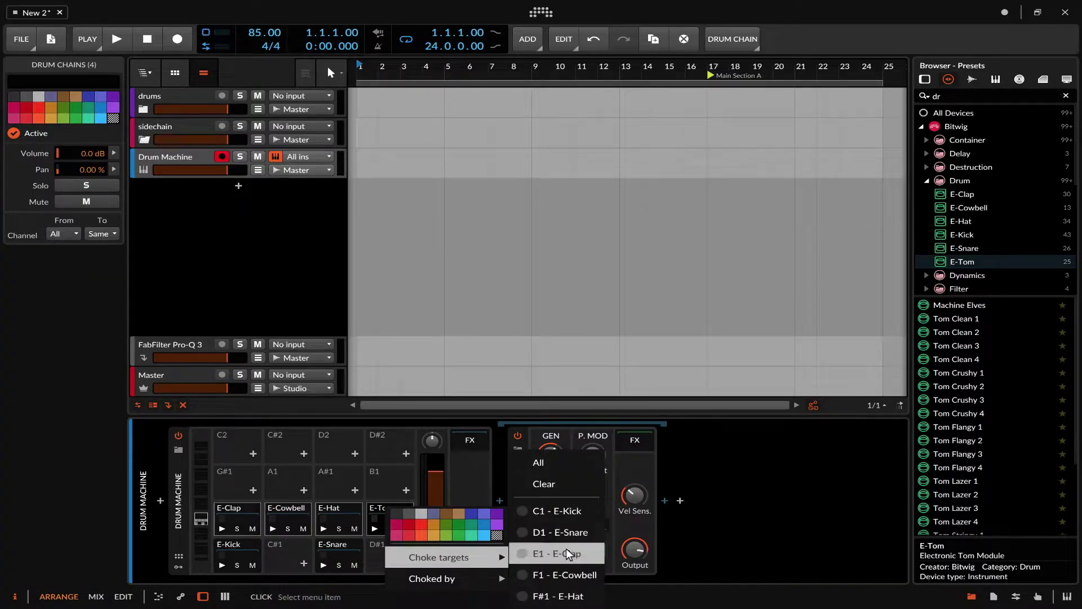
left_click(536, 466)
left_click(222, 527)
left_click(271, 527)
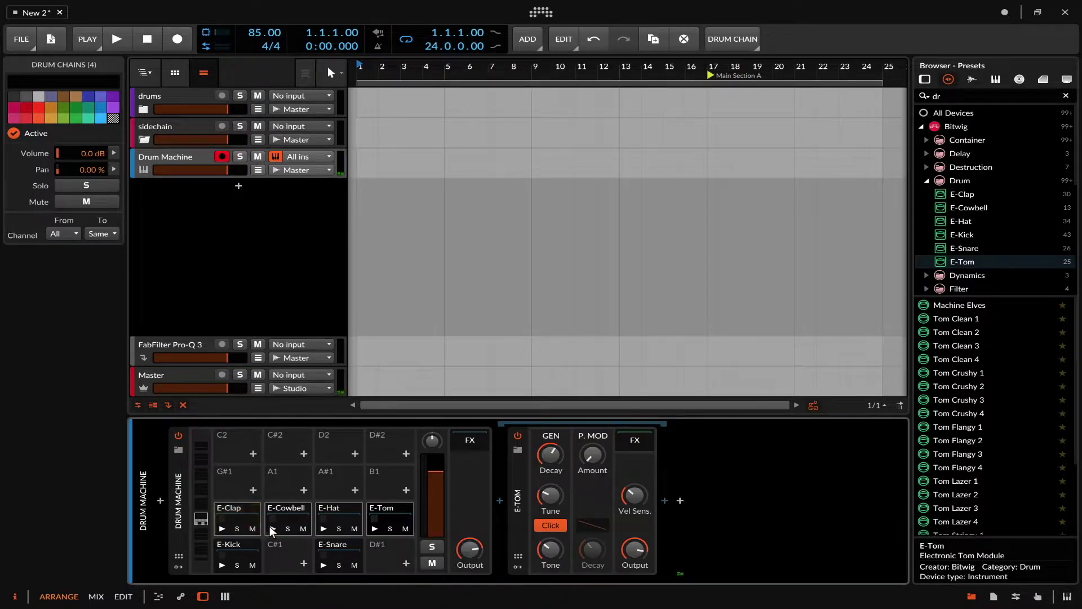
left_click(223, 528)
Check the FabFilter Pro-Q 3 effect track, and audition the E-Clap and E-Cowbell pads alternately on the Drum Machine track
left_click(170, 341)
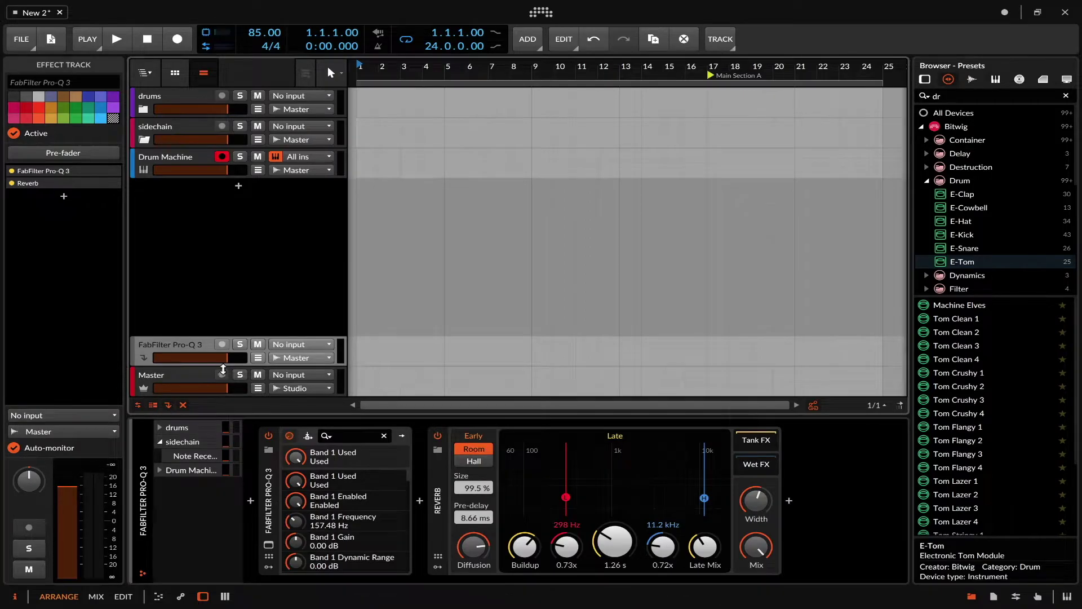
left_click(144, 157)
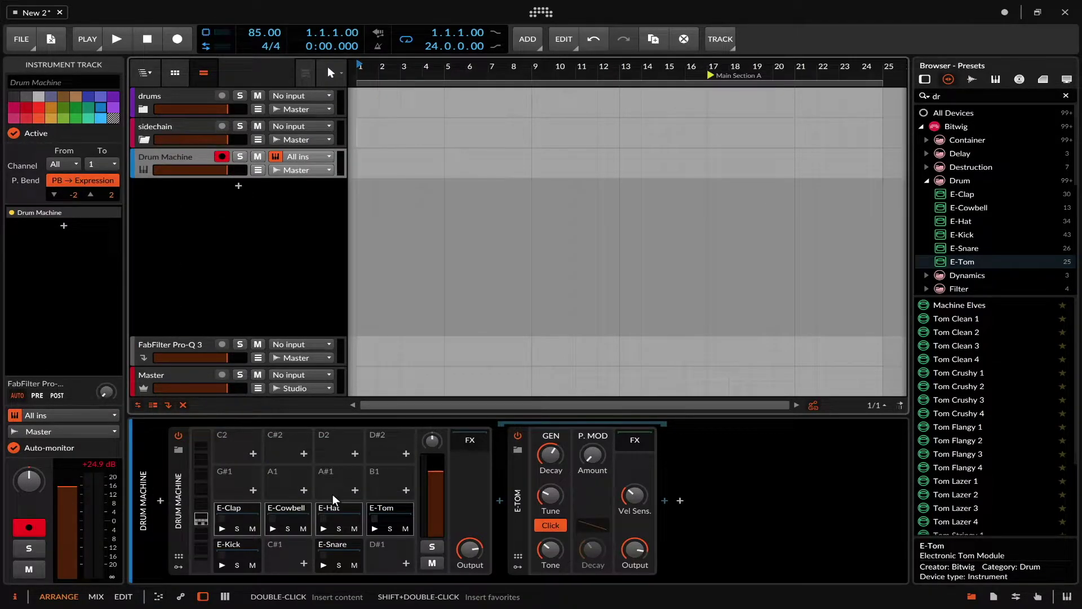
left_click(239, 506)
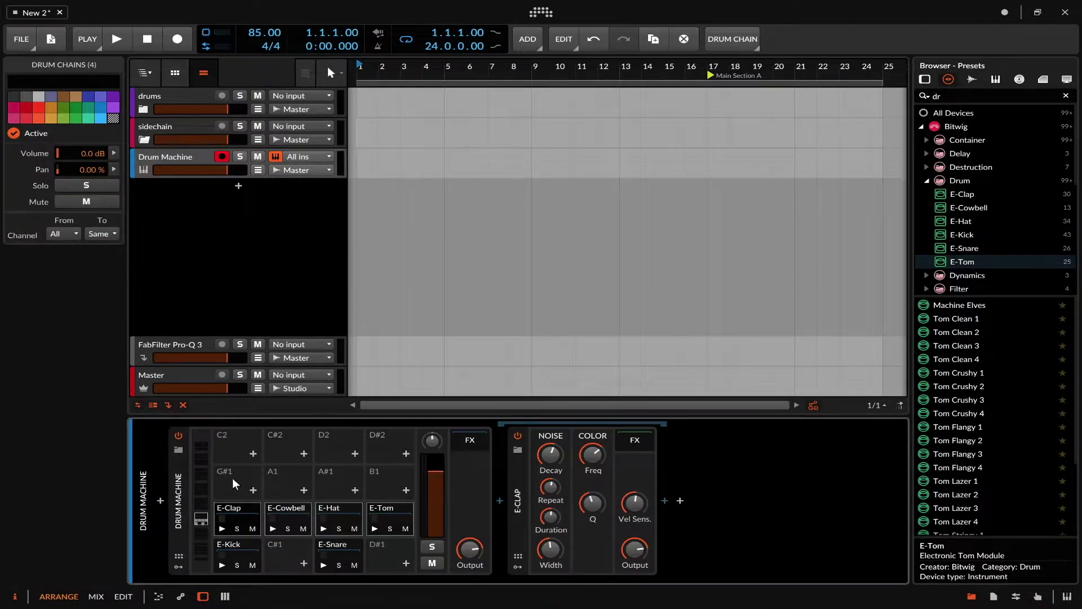
left_click(232, 510)
left_click(221, 529)
left_click(273, 528)
left_click(221, 528)
left_click(273, 528)
left_click(222, 529)
left_click(273, 528)
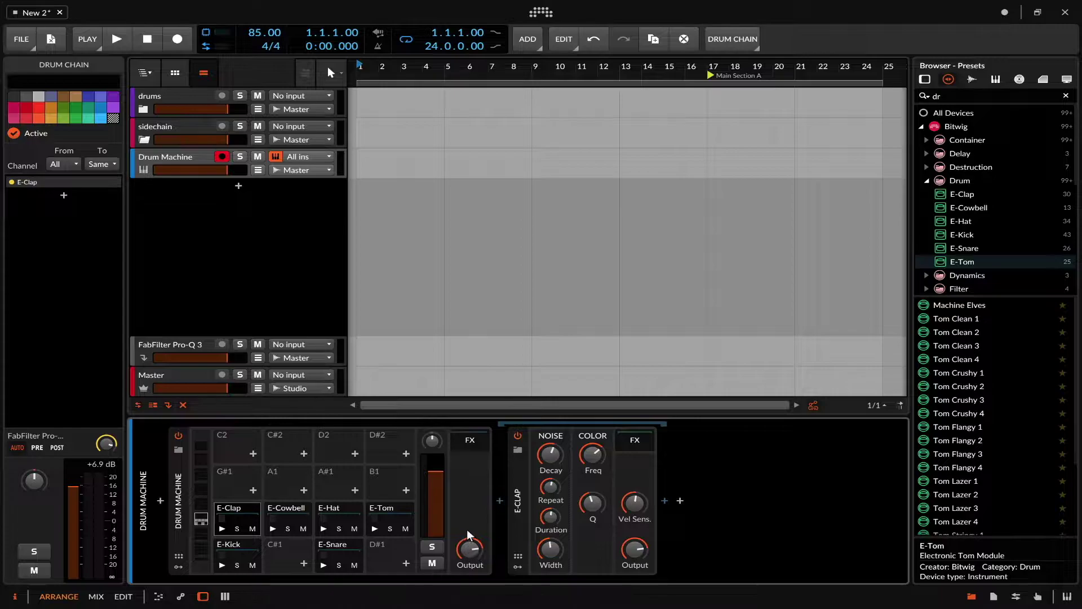
Show the Drum Machine's modulator slots and browse the available modulators without inserting one
left_click(273, 512)
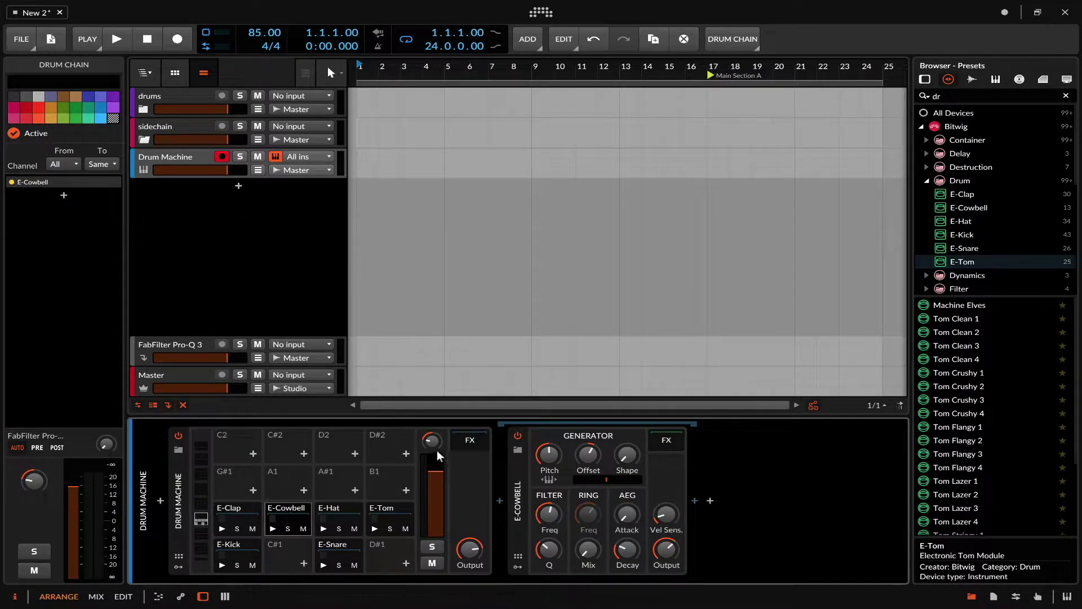
left_click(201, 520)
left_click(197, 449)
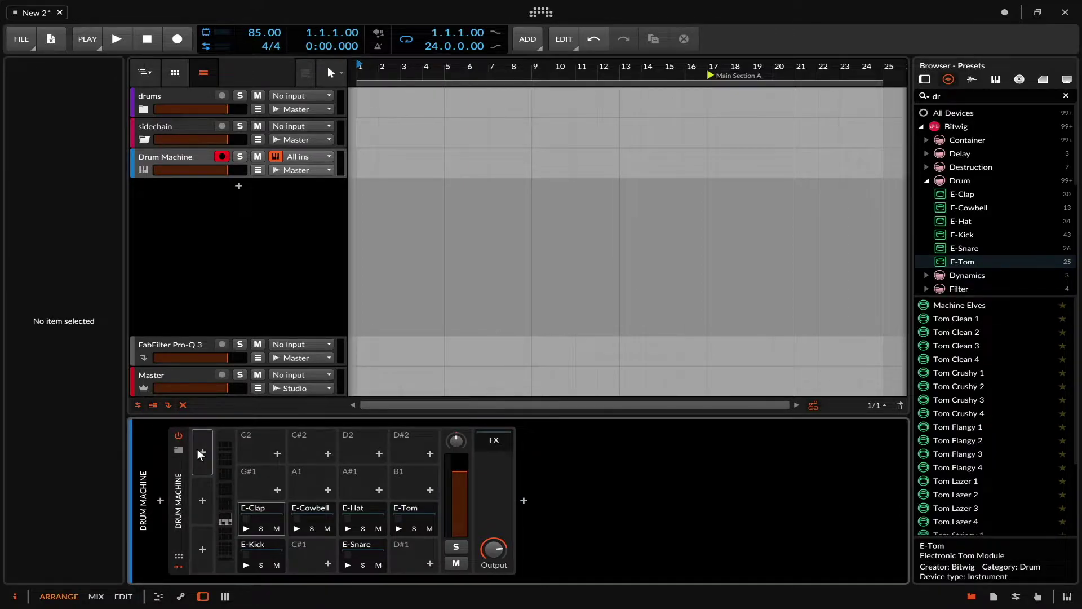
left_click(202, 450)
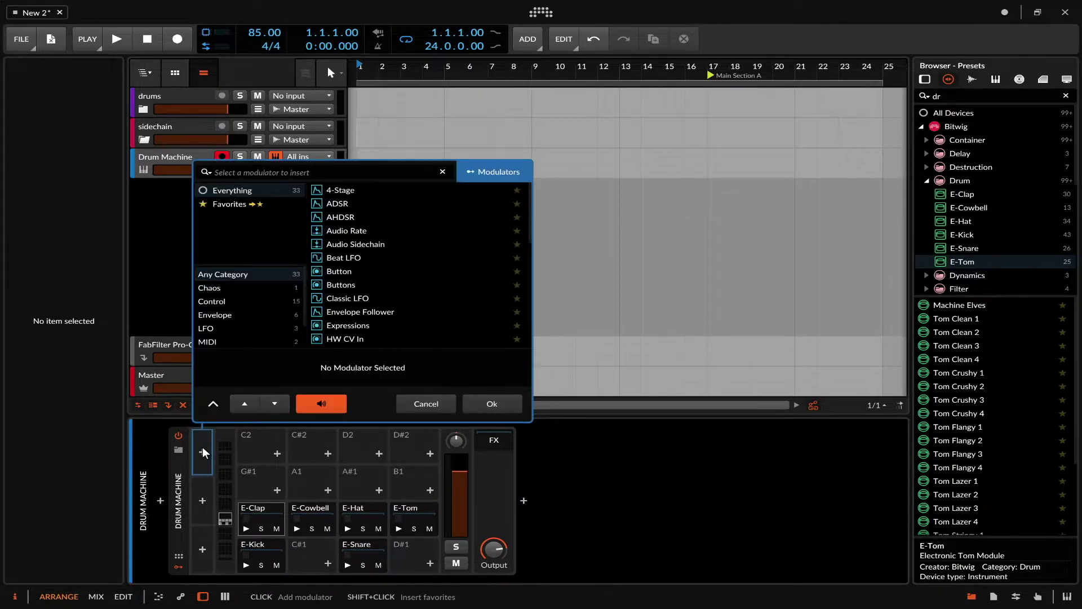
left_click(430, 404)
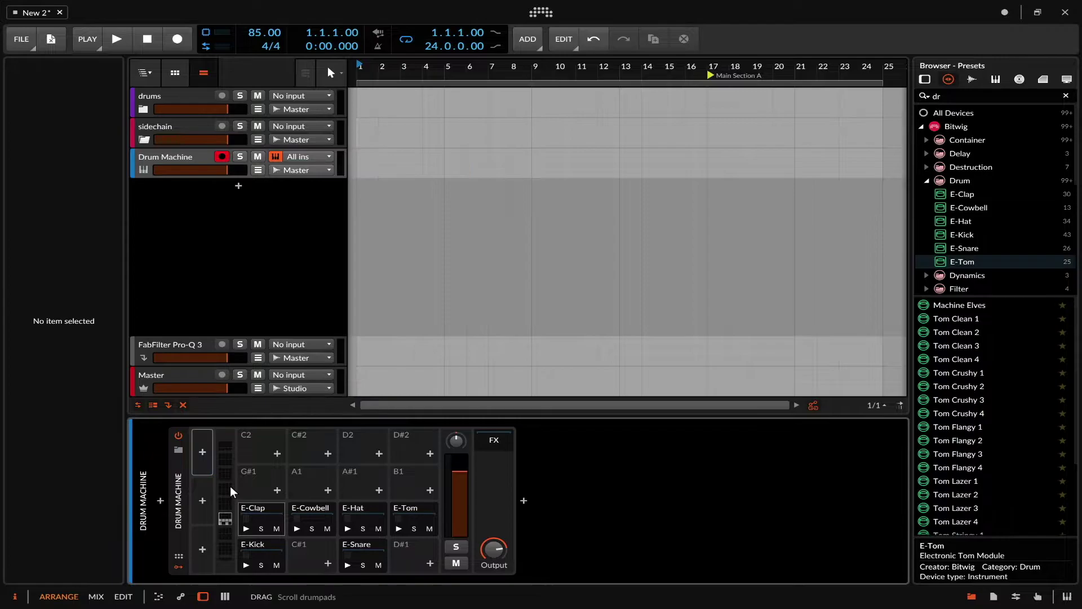
left_click(155, 495)
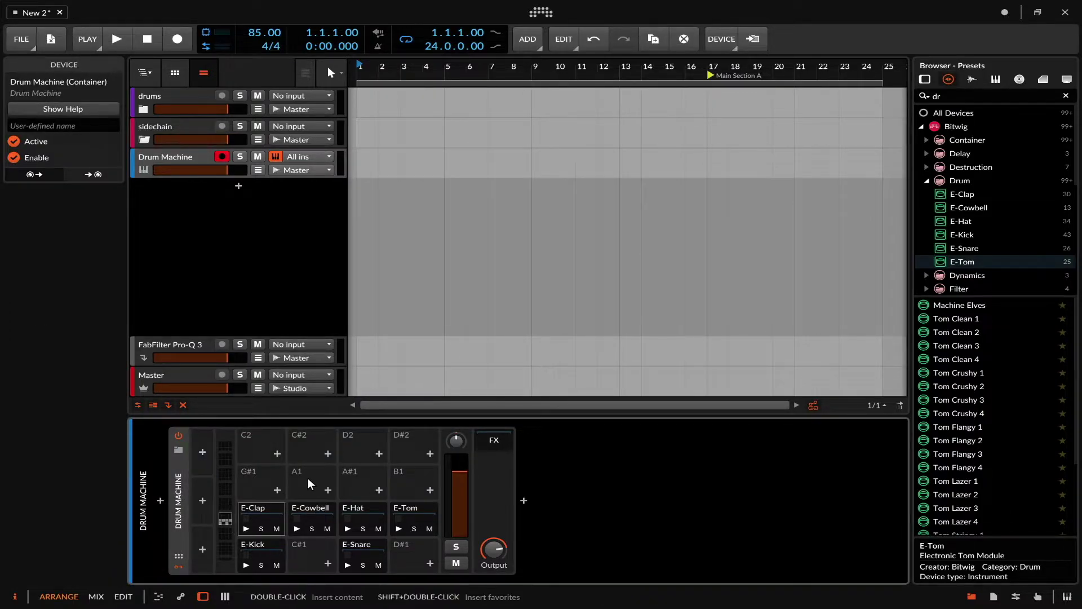
left_click(329, 404)
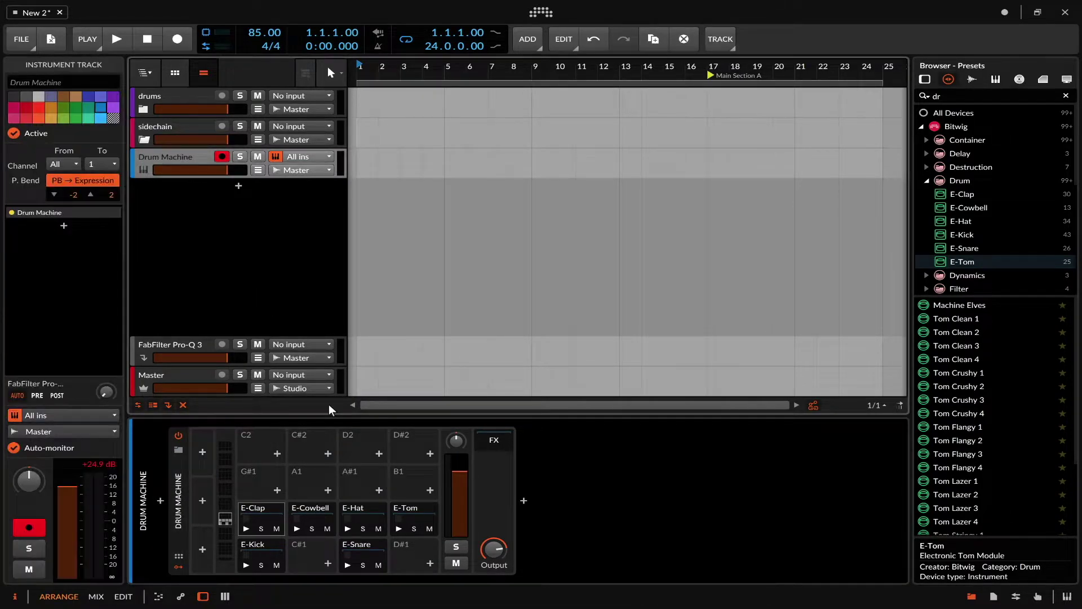
Add a new instrument track below the Drum Machine track and load FOLEY RACK 2 onto it
left_click(237, 185)
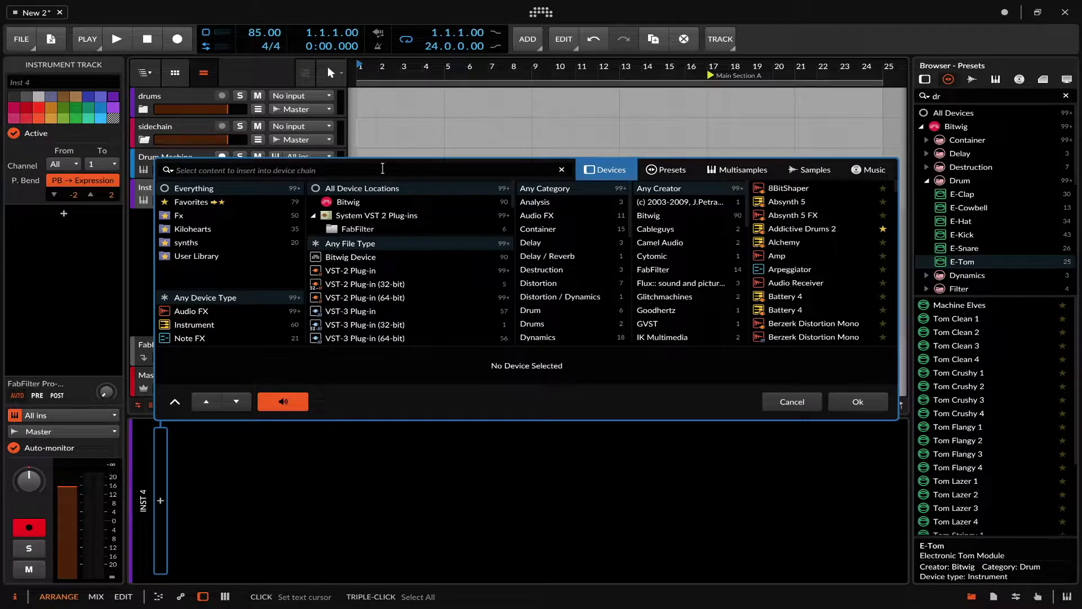
type("FOLEY")
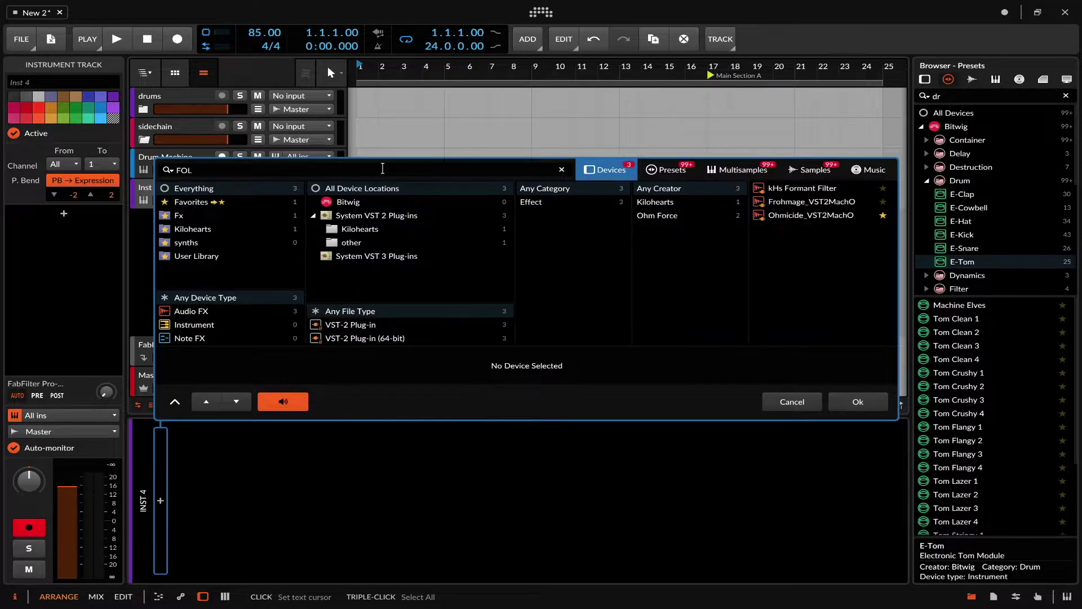
left_click(871, 401)
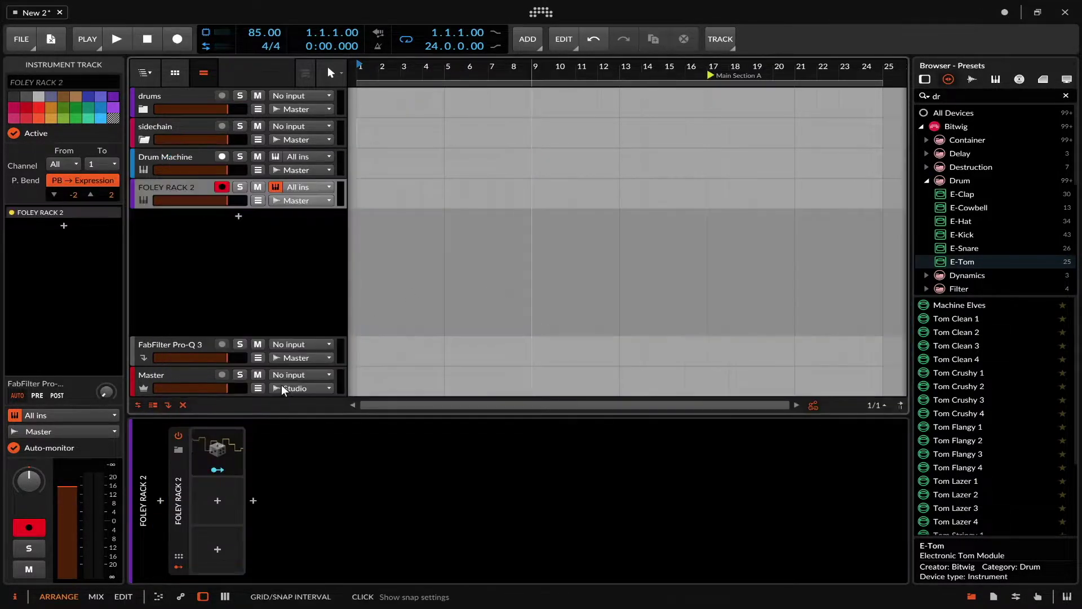
Examine the sample zones in the cabela hobby pad's Sampler in FOLEY RACK 2, and close the zone editor
left_click(181, 492)
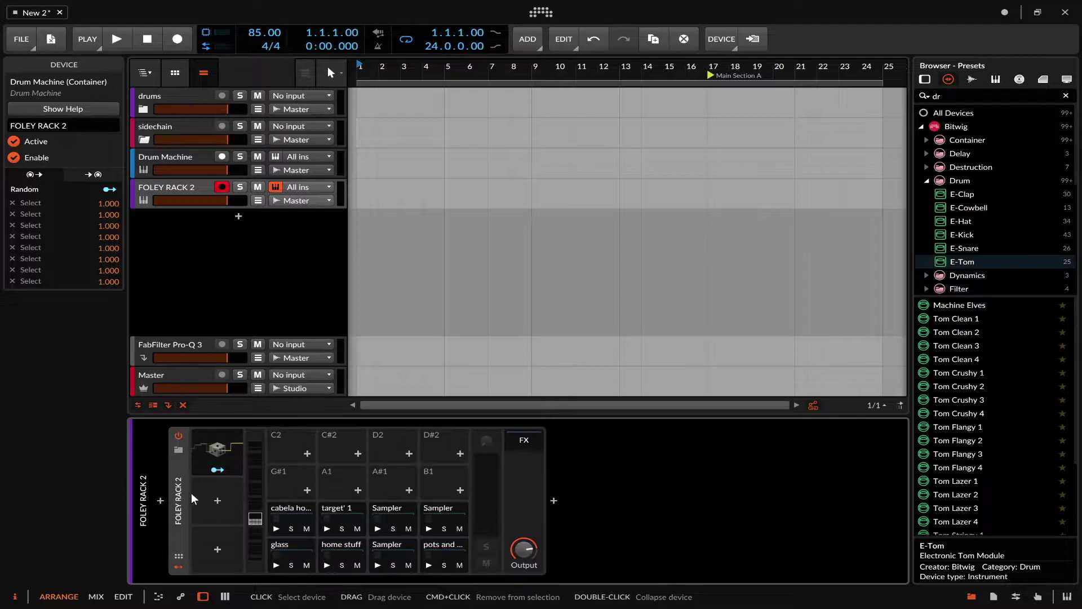
left_click(282, 510)
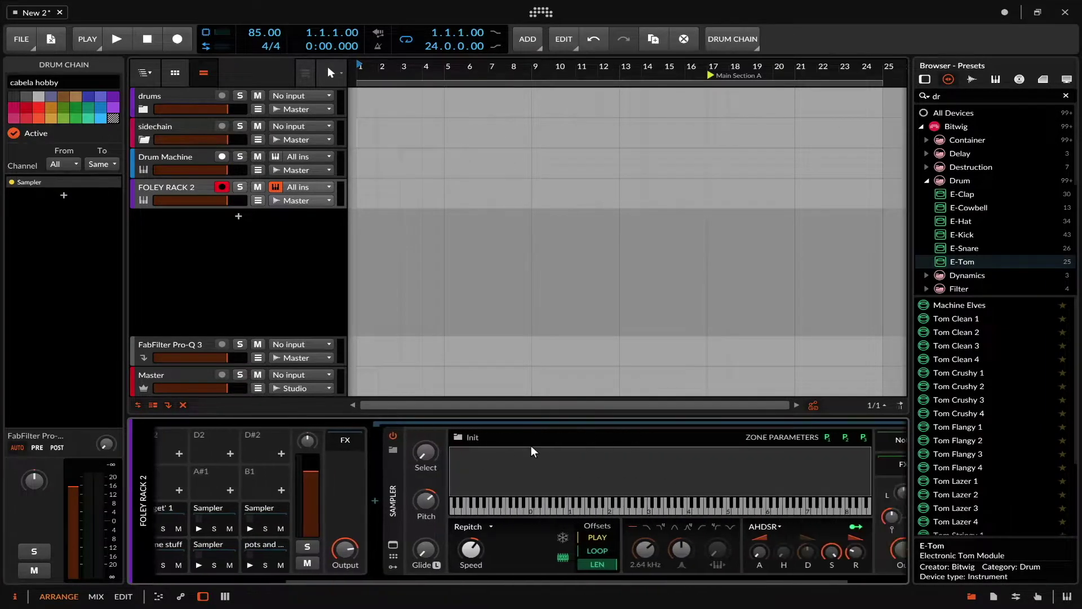
double_click(495, 481)
scroll(222, 236, "down", 5)
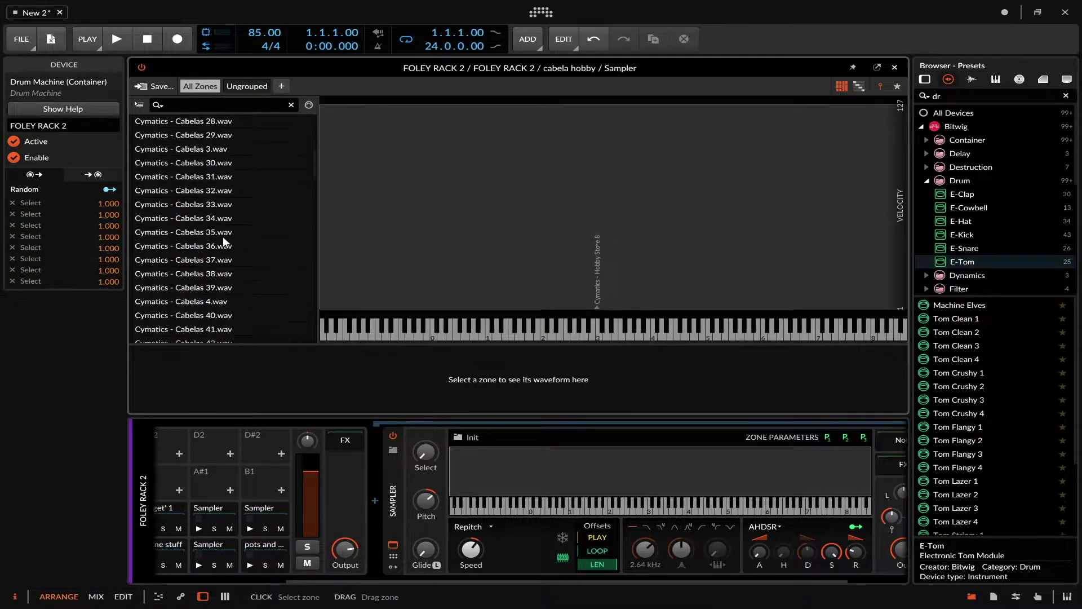
left_click(894, 68)
scroll(354, 464, "left", 3)
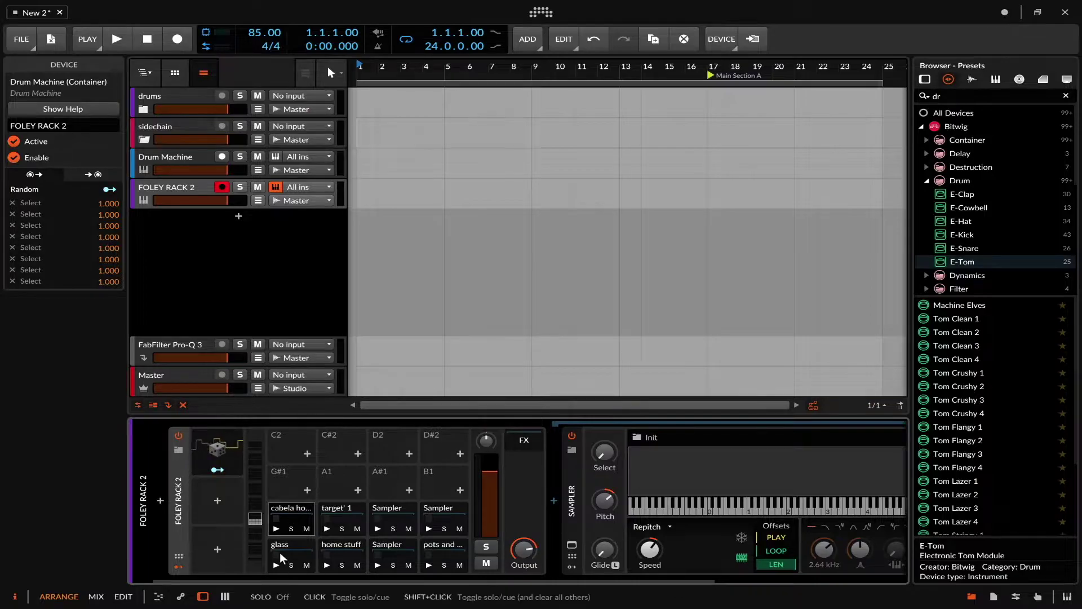
Audition pads of the foley rack, and delete the FOLEY RACK 2 track
left_click(274, 529)
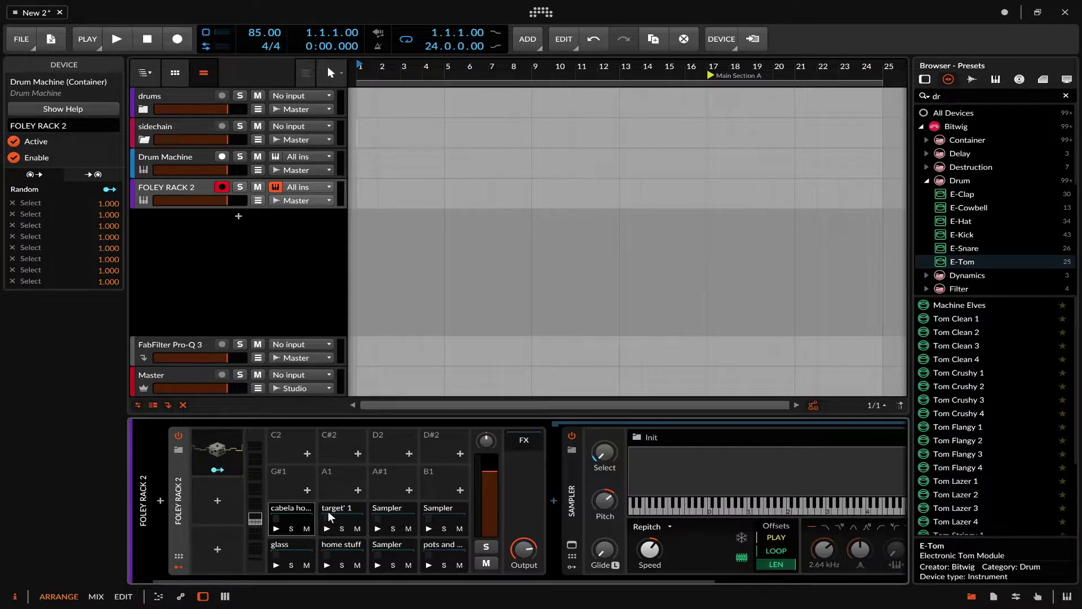
left_click(428, 563)
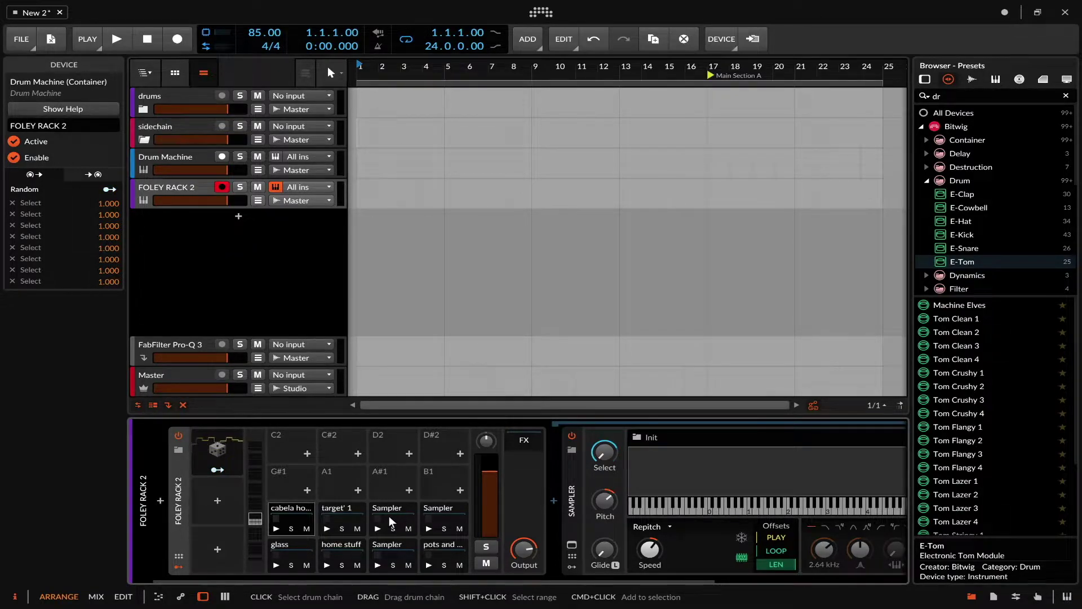
left_click(168, 186)
key("Delete")
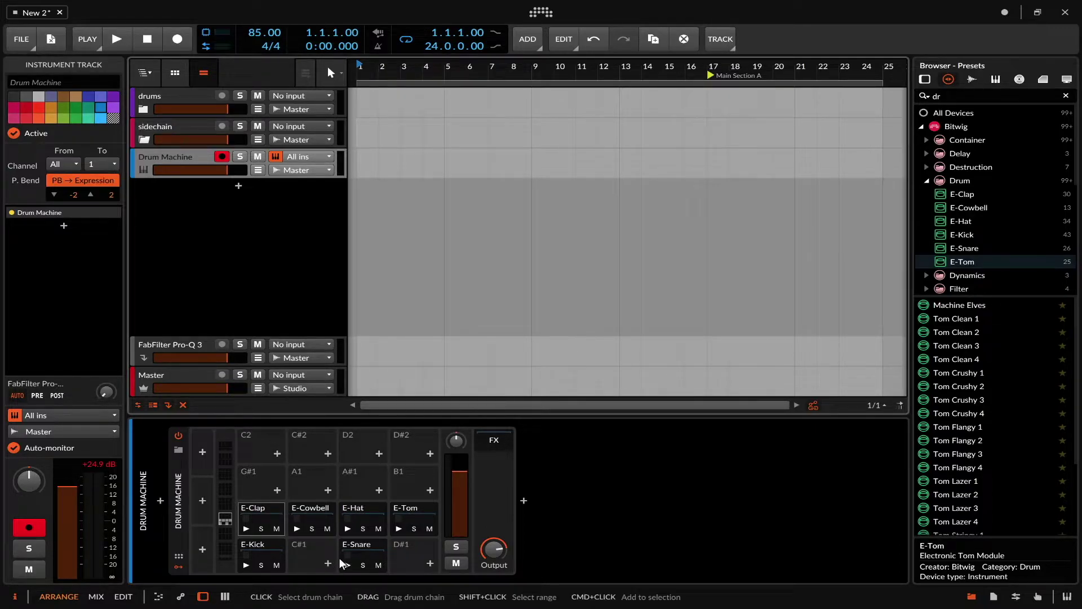
Shorten the E-Clap pad's noise Decay and turn its FabFilter Pro-Q 3 send all the way down
left_click(277, 510)
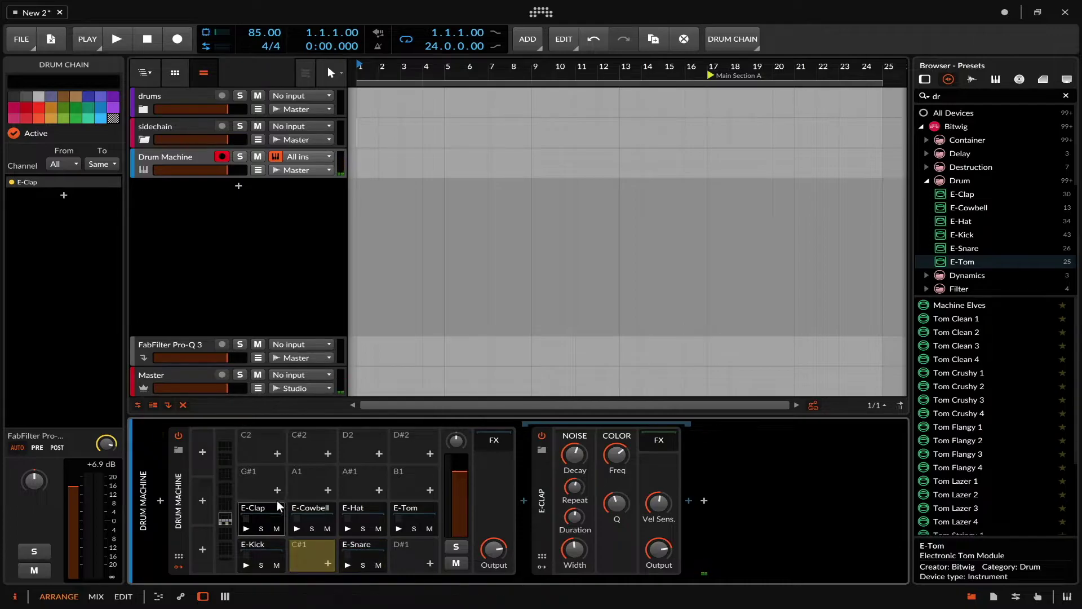
mouse_move(574, 453)
left_click_drag(574, 454, 574, 496)
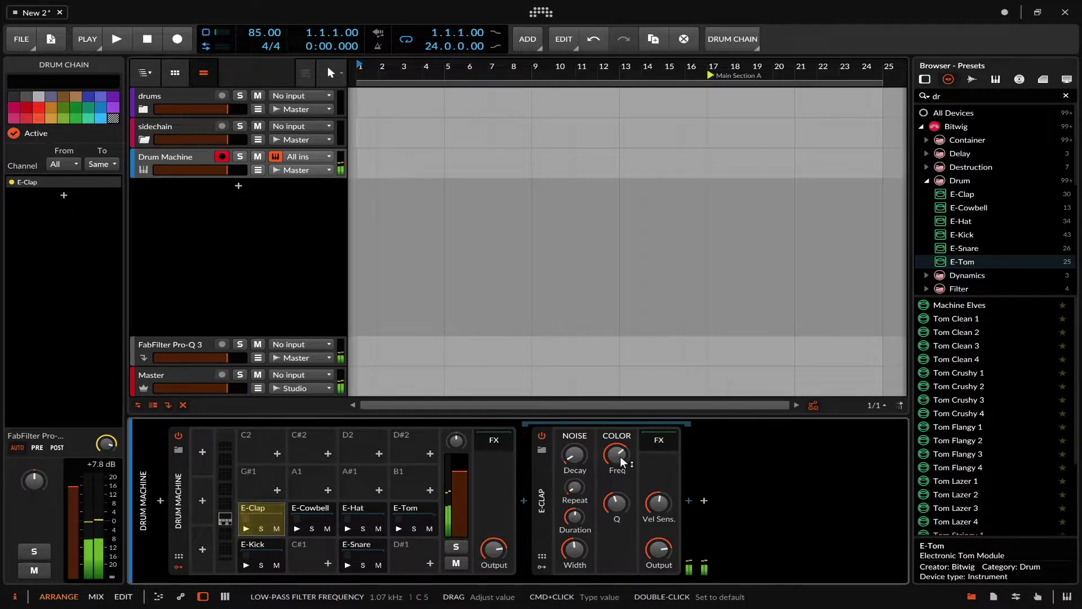
left_click(248, 506)
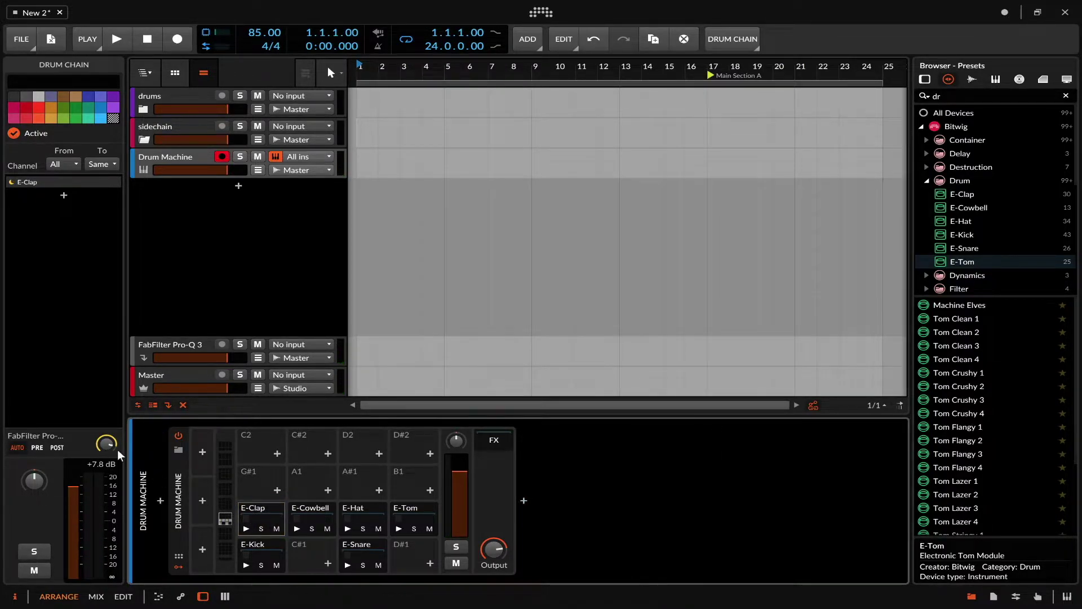
left_click(270, 505)
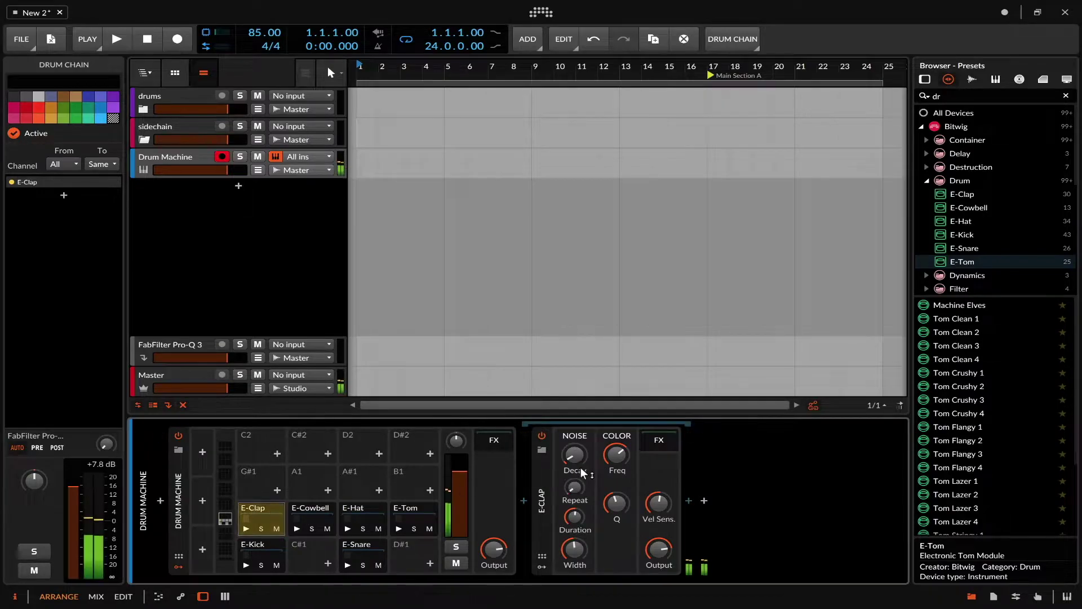
Reshape E-Clap's noise Duration, Repeat and Decay and its color Freq and Q, and collapse the device
left_click_drag(576, 517, 575, 510)
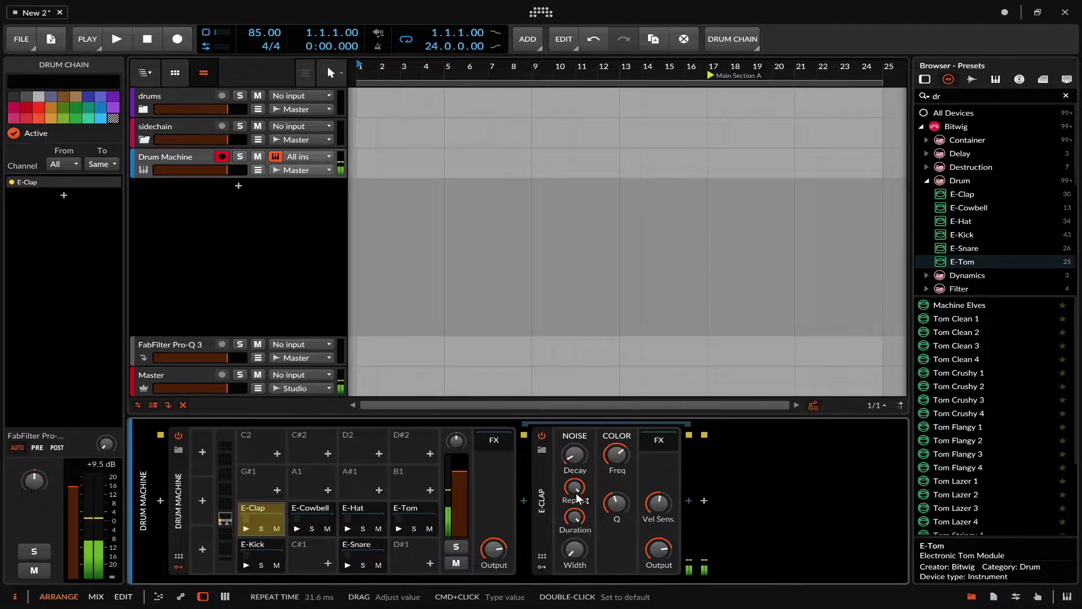
left_click_drag(575, 489, 575, 454)
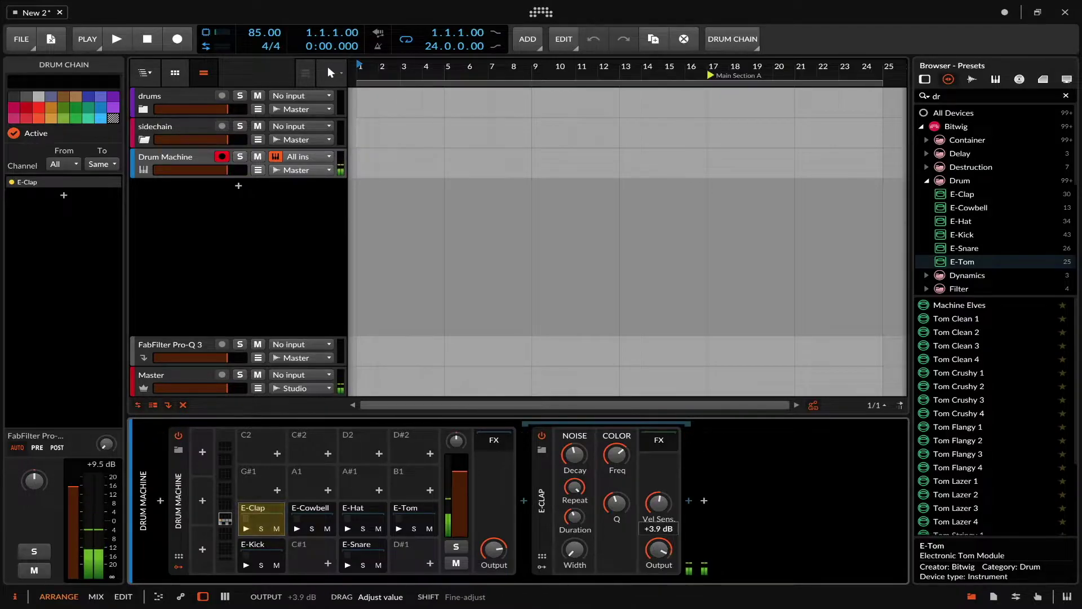
left_click_drag(618, 455, 617, 455)
left_click_drag(616, 503, 616, 502)
left_click_drag(618, 455, 618, 451)
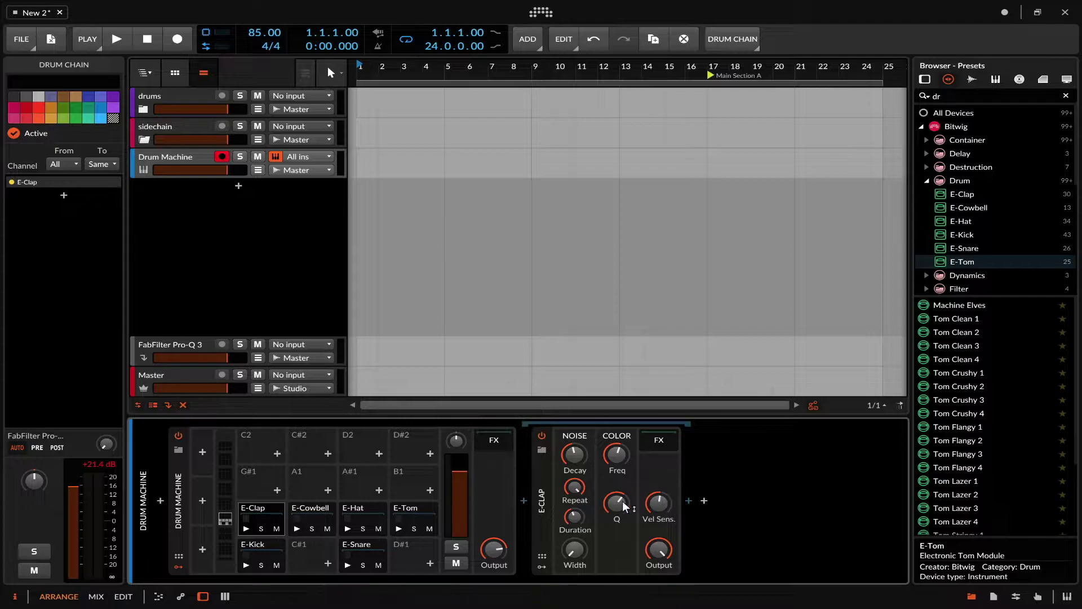
left_click(543, 471)
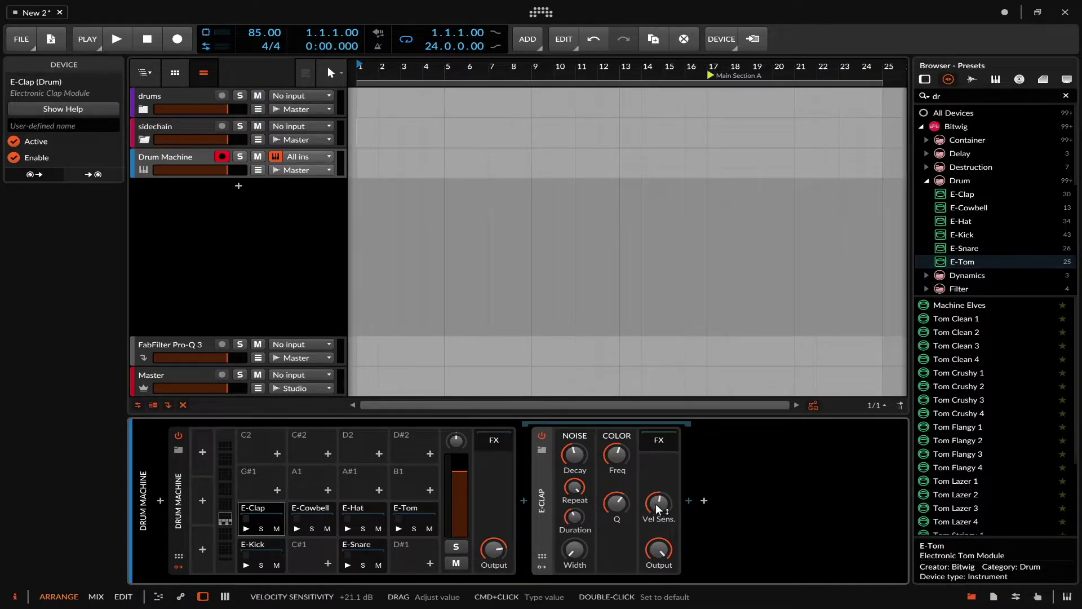
left_click(542, 476)
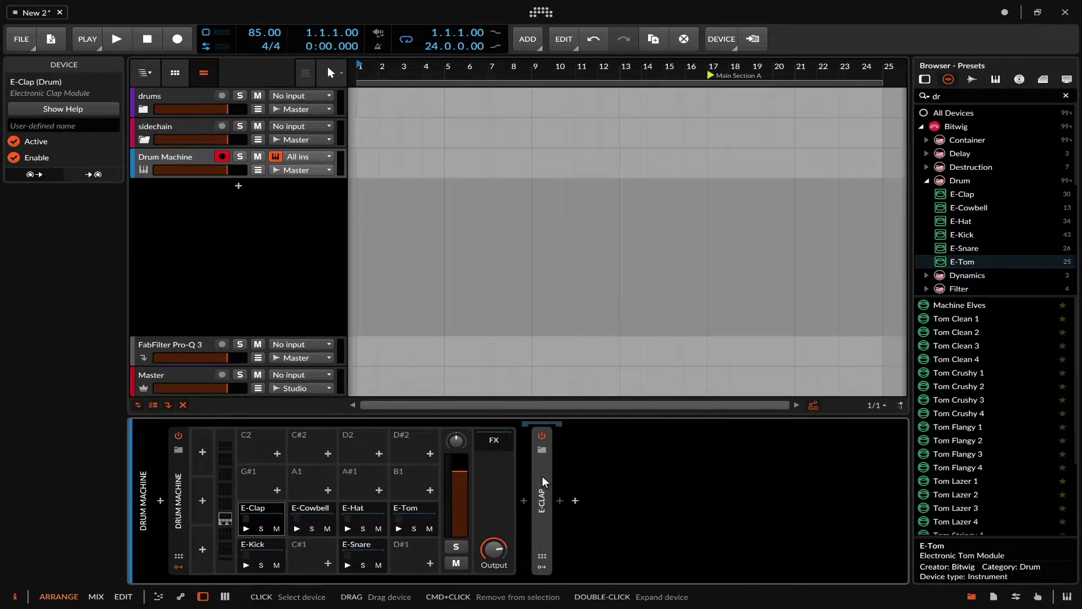
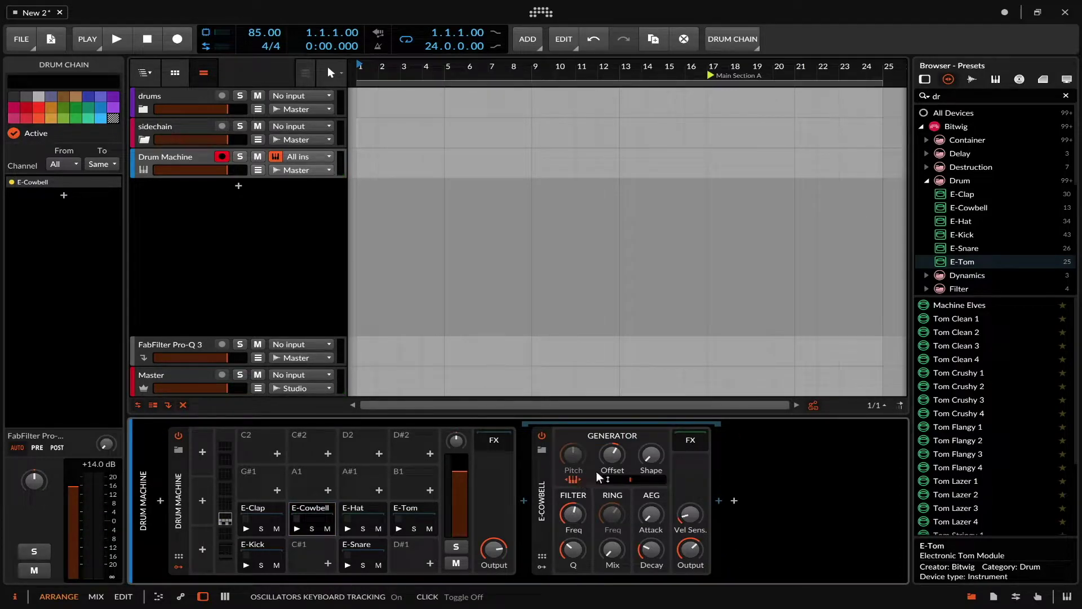
Turn off keyboard tracking for E-Cowbell's generator, lower its Offset, and adjust the oscillator Shape and mix
left_click(574, 478)
left_click(574, 477)
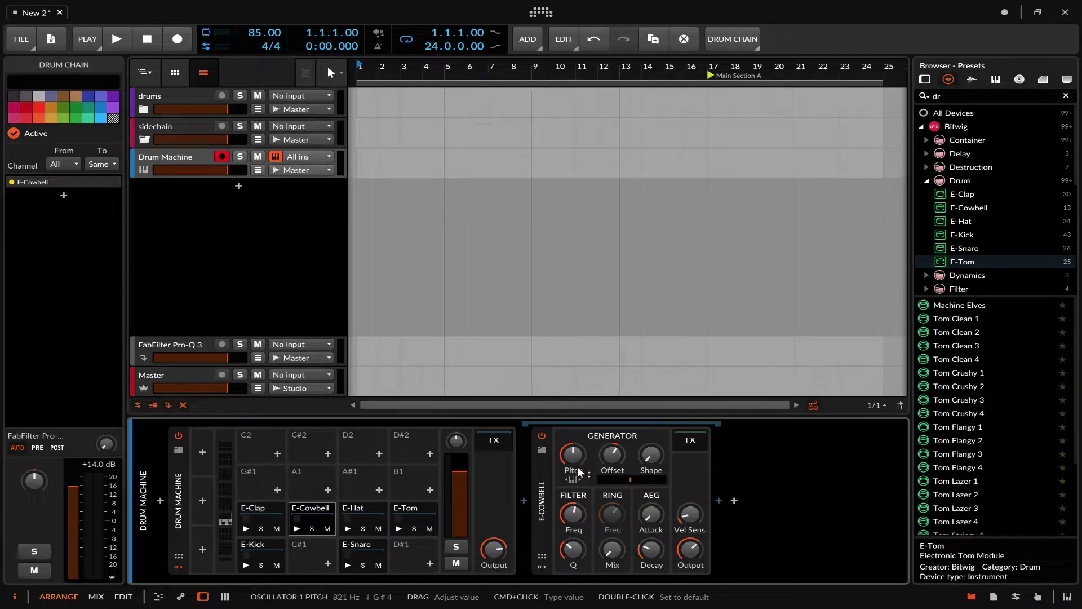
left_click_drag(577, 467, 613, 482)
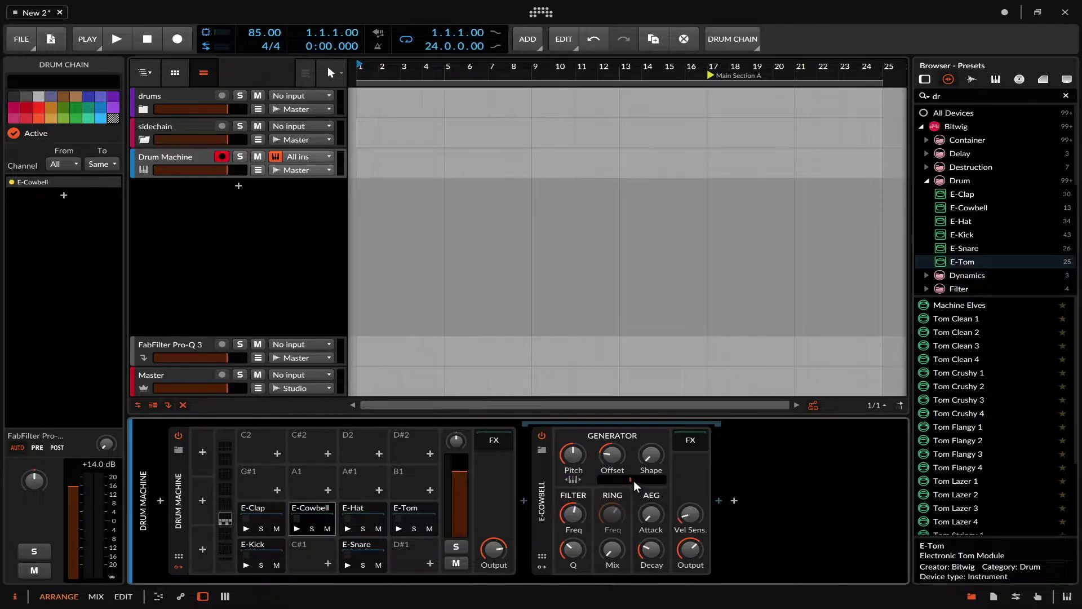
mouse_move(632, 480)
left_mouse_down()
mouse_move(613, 479)
mouse_move(678, 479)
mouse_move(617, 480)
mouse_move(651, 465)
mouse_move(651, 478)
left_mouse_up()
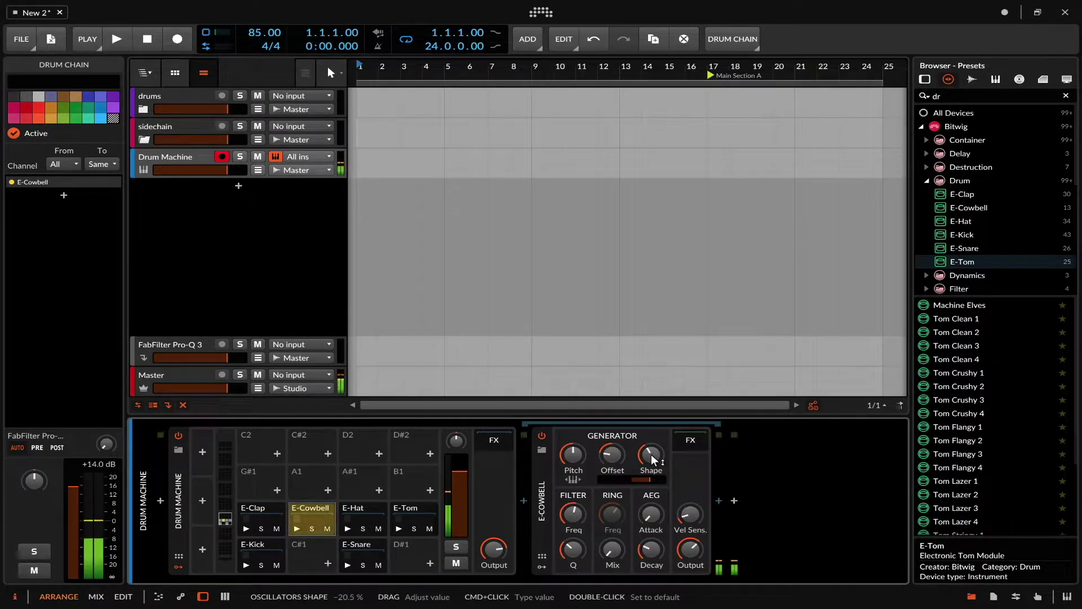
key("ctrl+z")
key("ctrl+z")
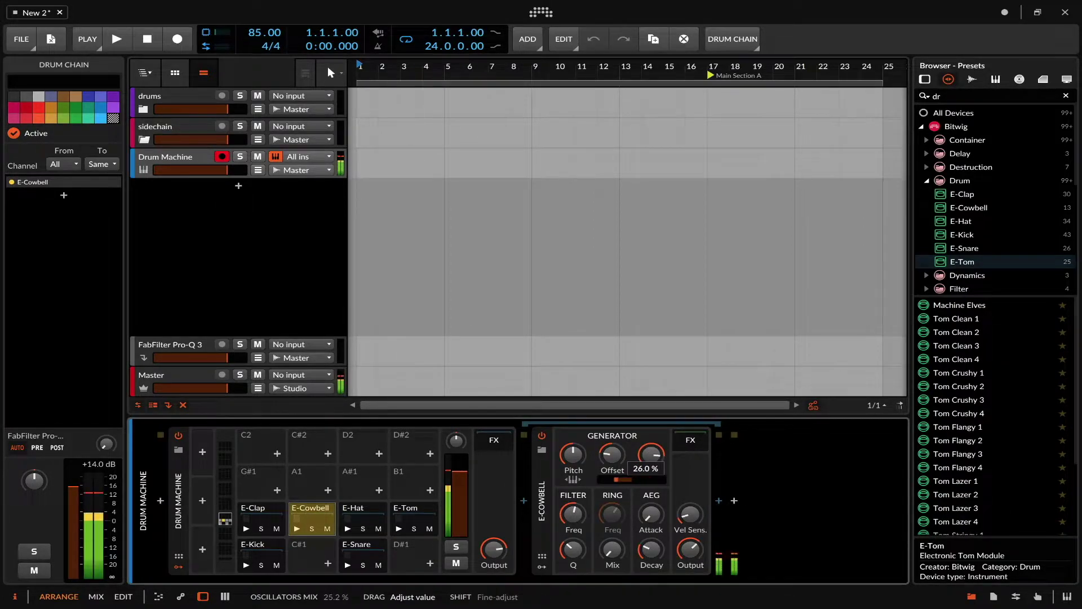
left_click_drag(622, 479, 615, 514)
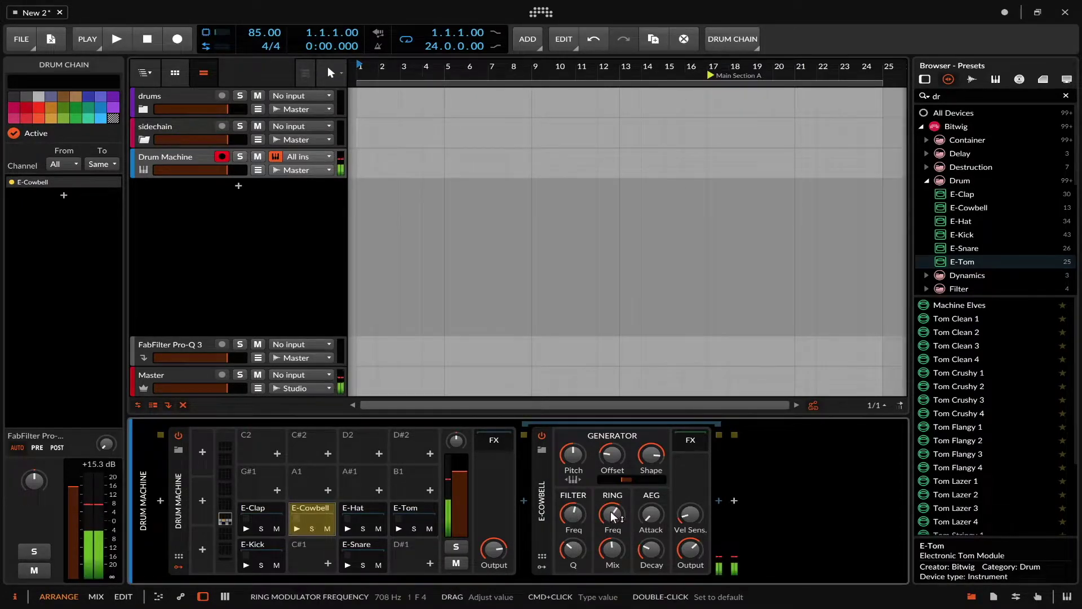
Adjust E-Cowbell's ring modulator, filter, Attack and Pitch, lengthen its Decay to about 1.69 s, and collapse the device
left_click_drag(610, 514, 580, 499)
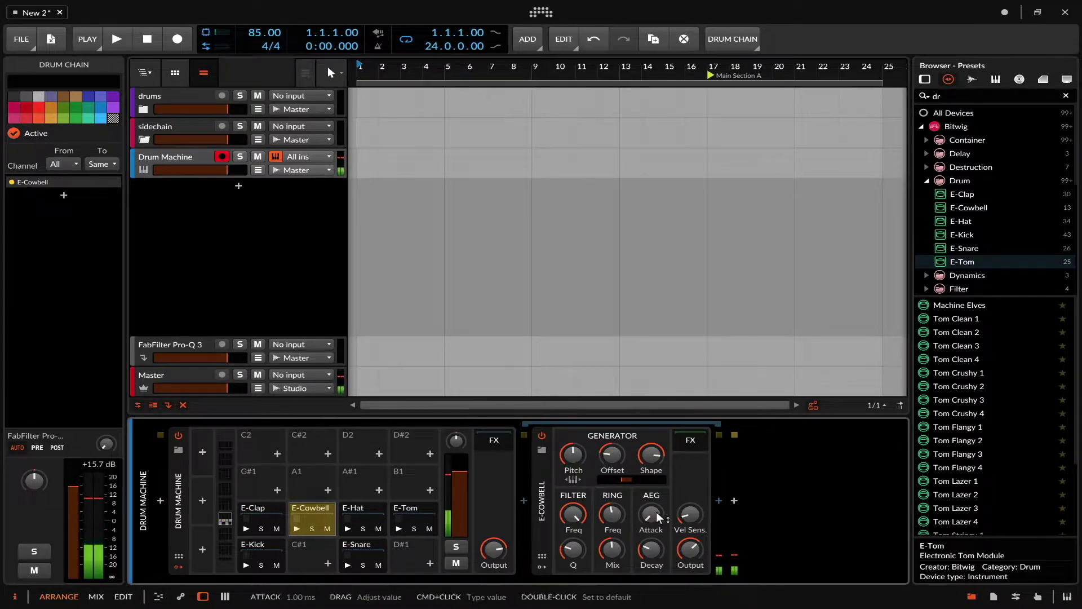
left_click_drag(652, 514, 578, 510)
left_click_drag(652, 550, 656, 556)
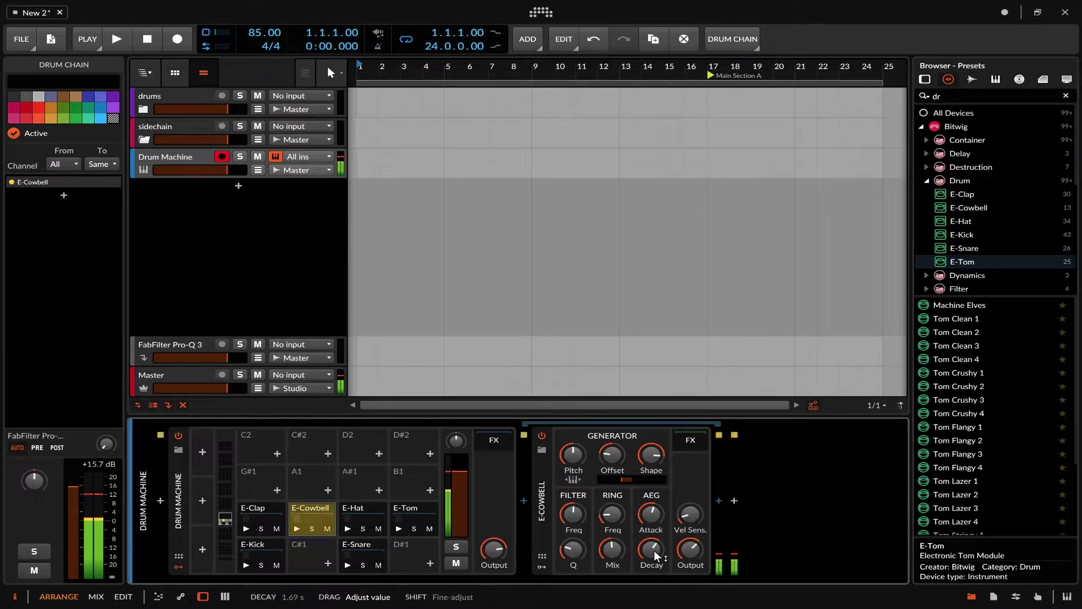
left_click_drag(573, 454, 572, 475)
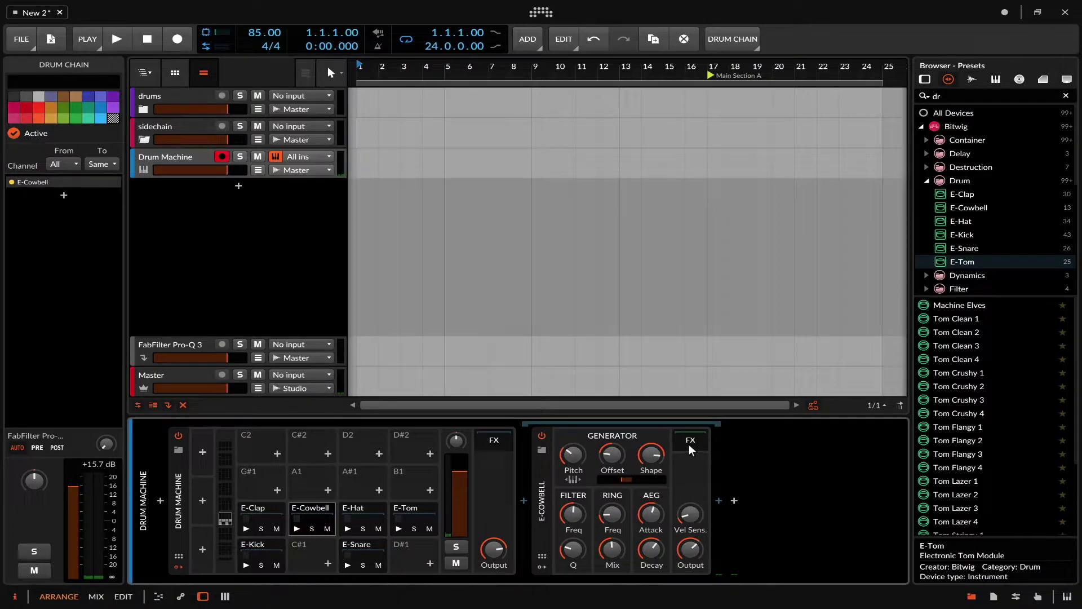
double_click(544, 482)
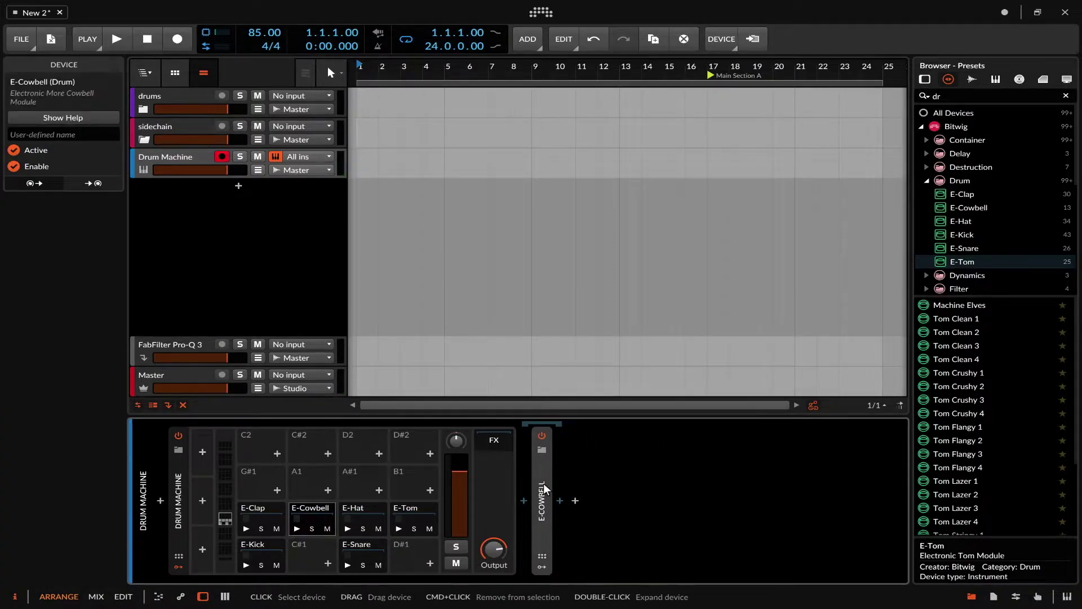
Raise the E-Hat pad's Attack and adjust its comb filter's Freq and Feedback with Mix at 100 %
left_click(384, 519)
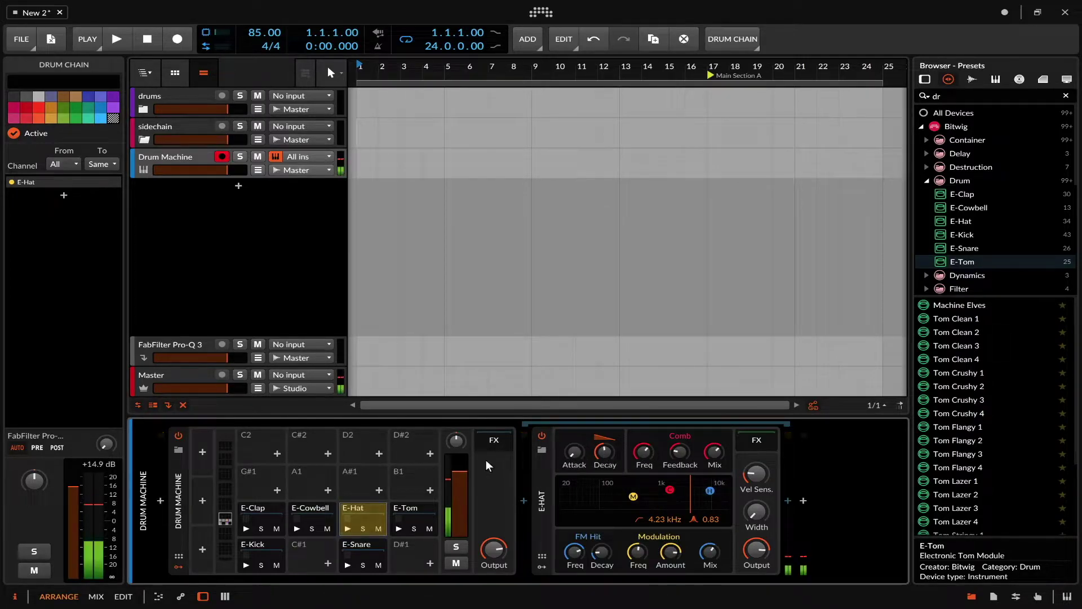
left_click_drag(581, 459, 647, 464)
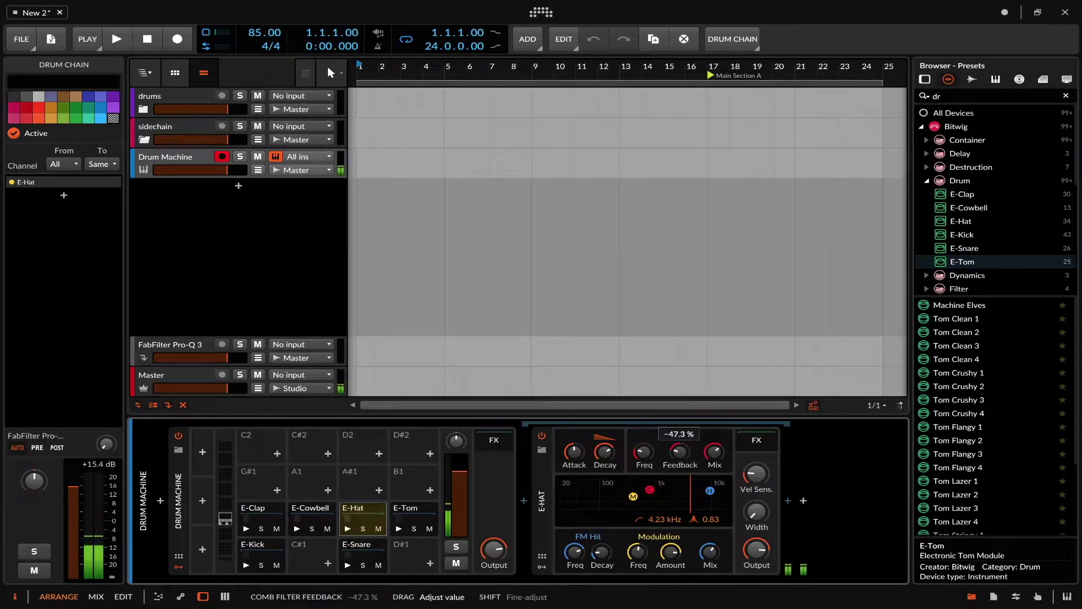
left_click_drag(715, 452, 644, 446)
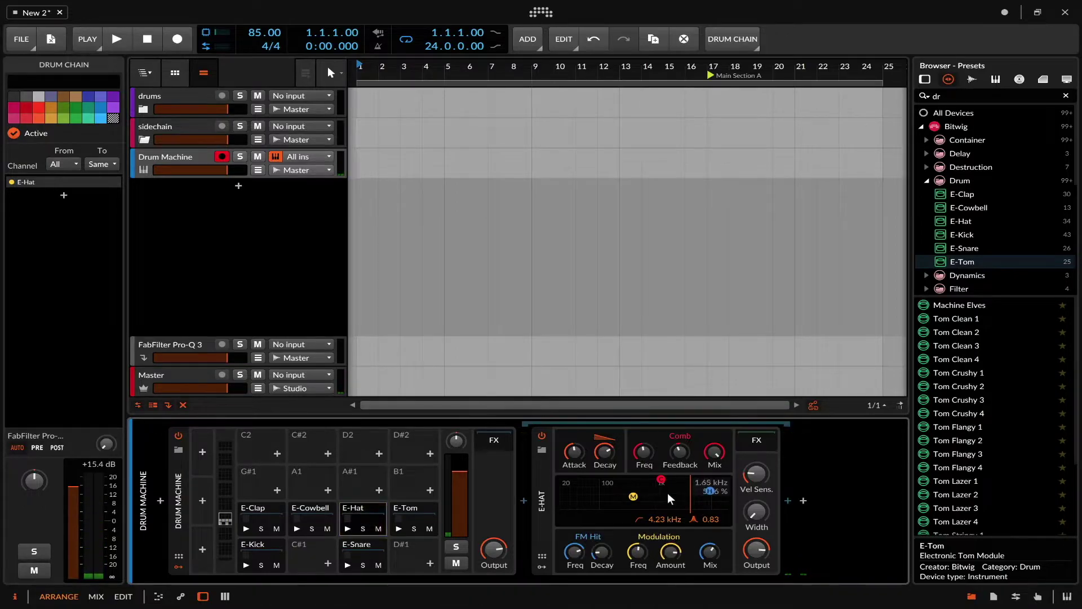
Lower E-Hat's FM Hit Freq, set its FM Decay to 132 ms, raise the modulation Freq, and set the modulation Amount to 21.1 %
left_click_drag(575, 552, 596, 556)
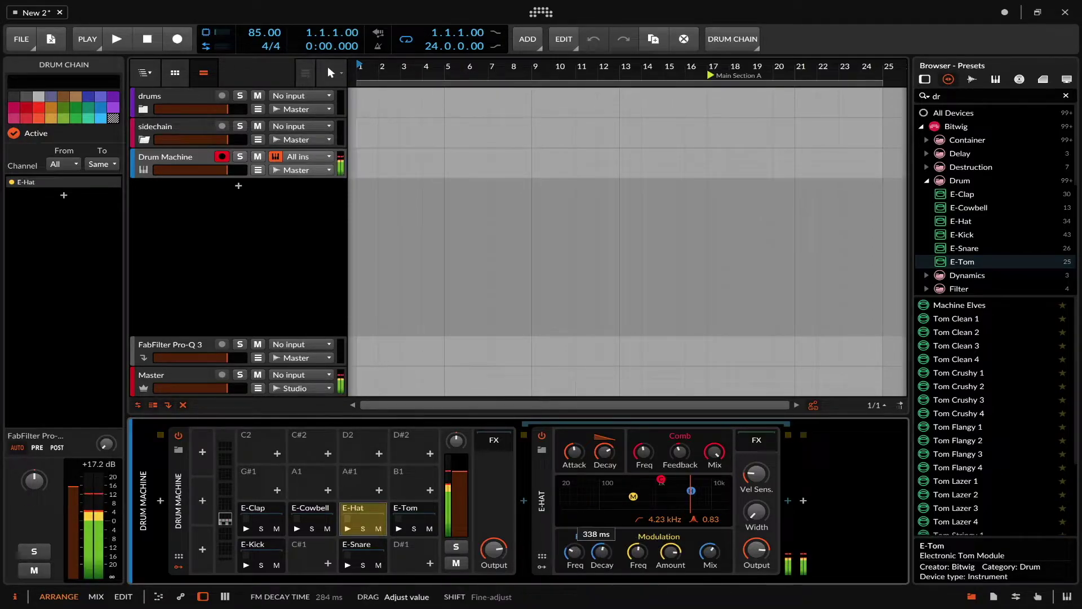
mouse_move(637, 554)
left_mouse_down()
mouse_move(637, 541)
mouse_move(637, 554)
left_mouse_up()
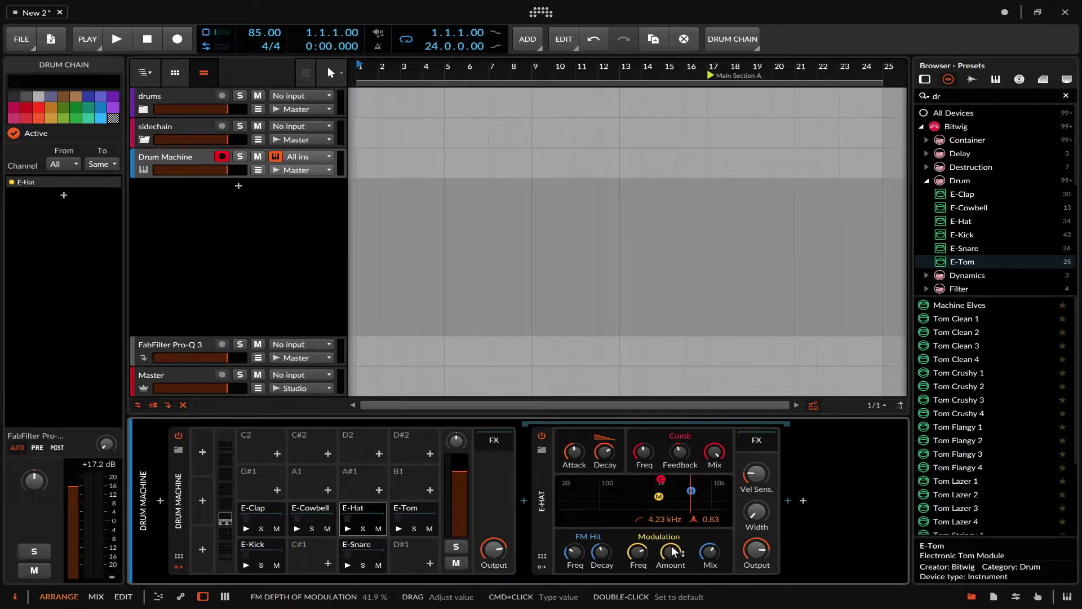
left_click_drag(670, 551, 671, 551)
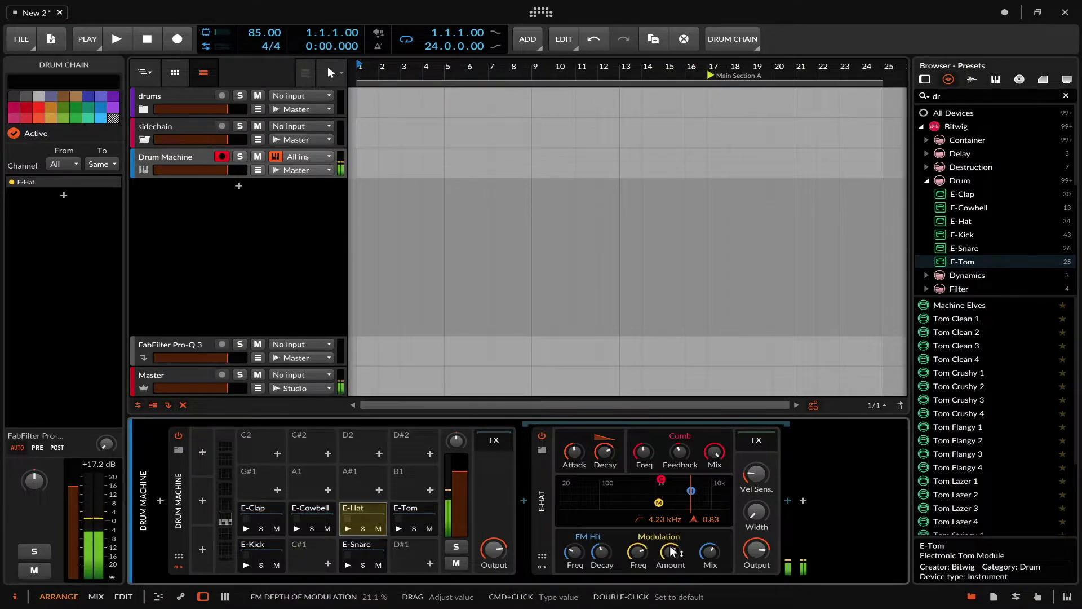
Raise E-Hat's comb Freq to maximum, fine-tune the FM Hit Freq, and lower the modulation Mix
left_click_drag(644, 451, 644, 434)
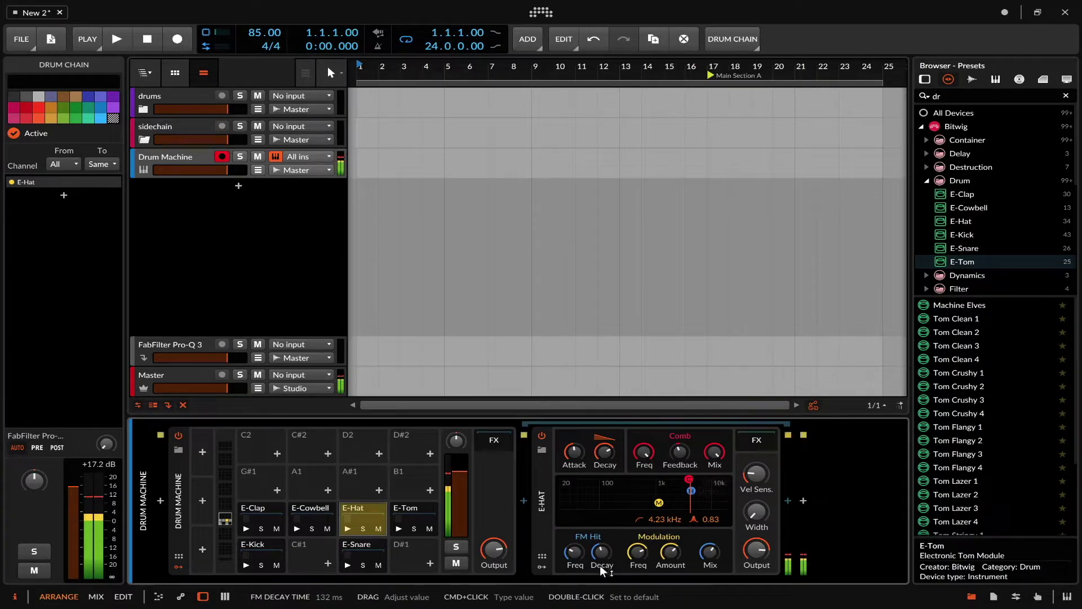
left_click_drag(574, 551, 574, 539)
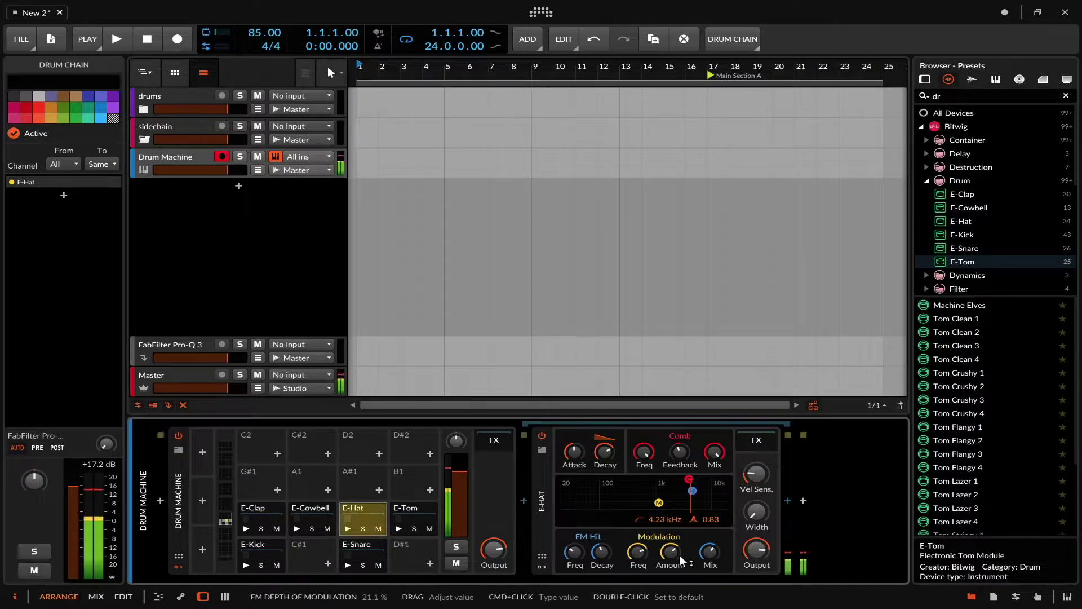
left_click_drag(710, 551, 712, 554)
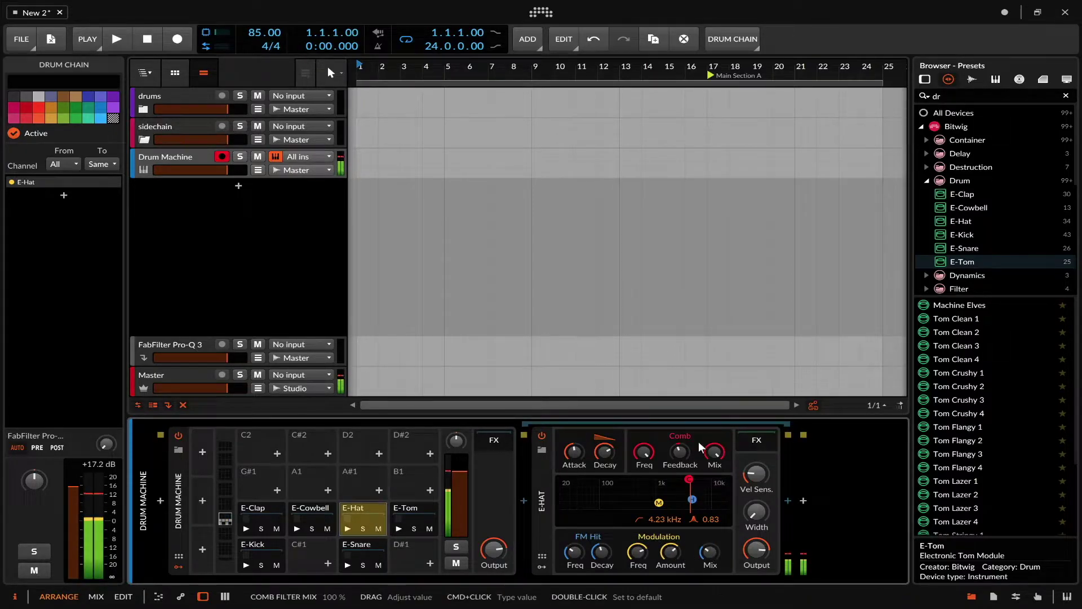
Shorten E-Hat's Decay, increase its Width, reduce its Attack, and select the E-Hat device
left_click_drag(604, 450, 605, 453)
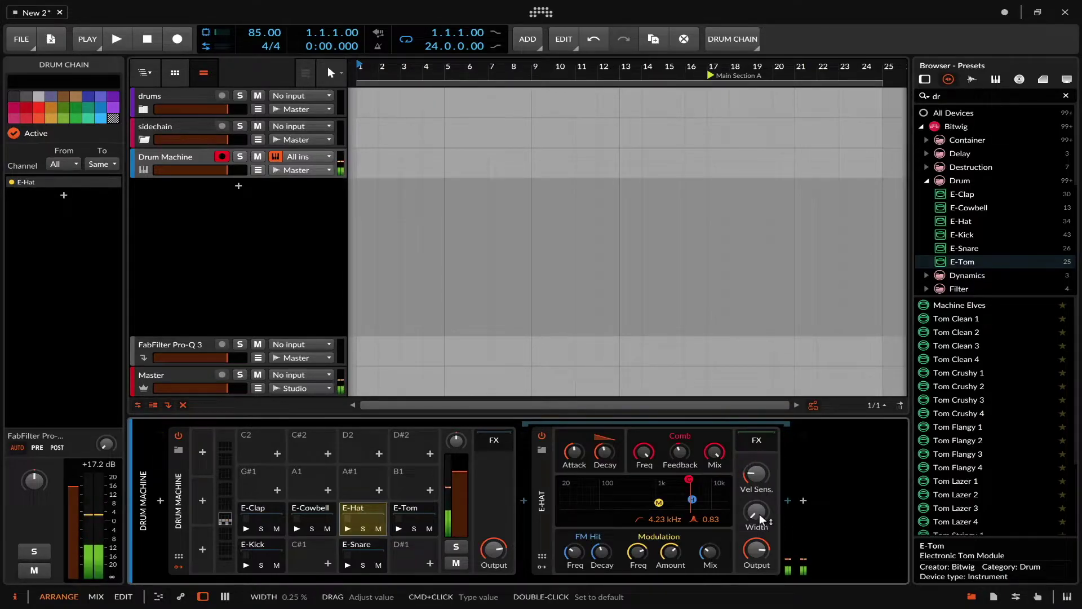
left_click_drag(760, 513, 759, 499)
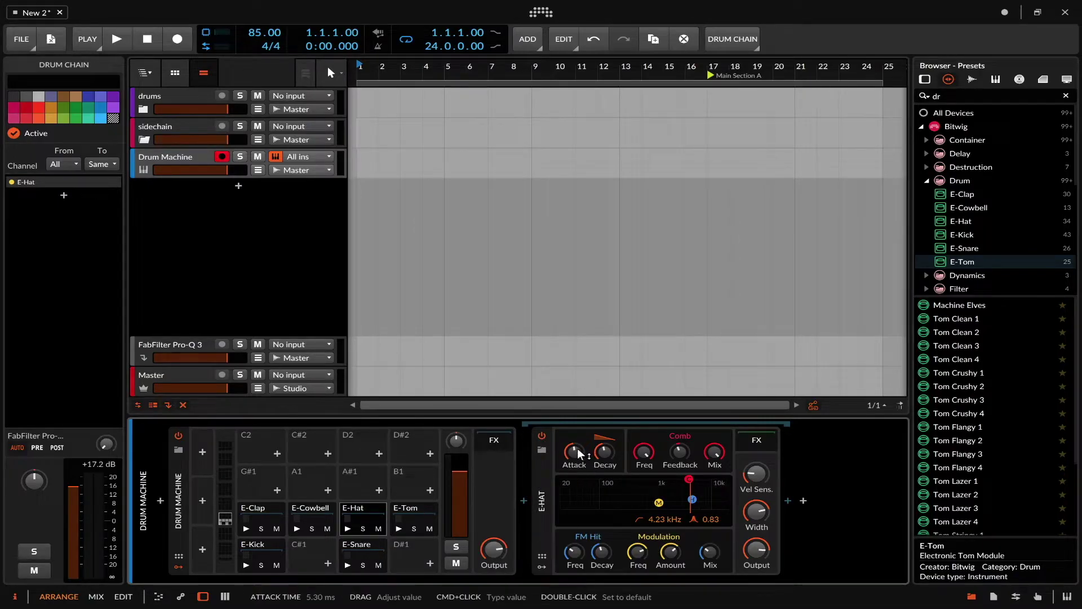
left_click_drag(575, 451, 575, 462)
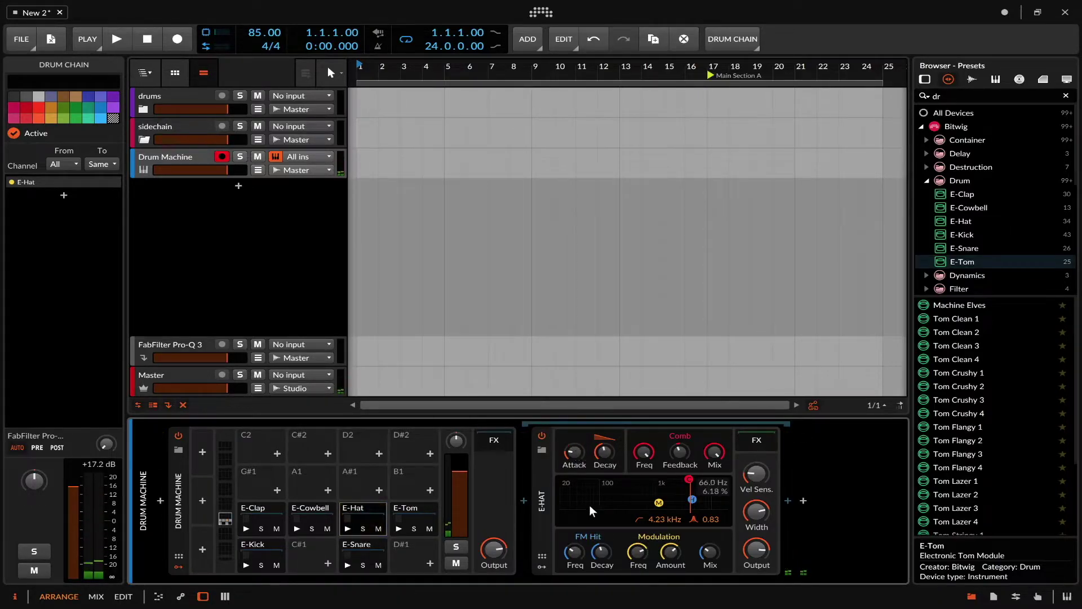
left_click(565, 496)
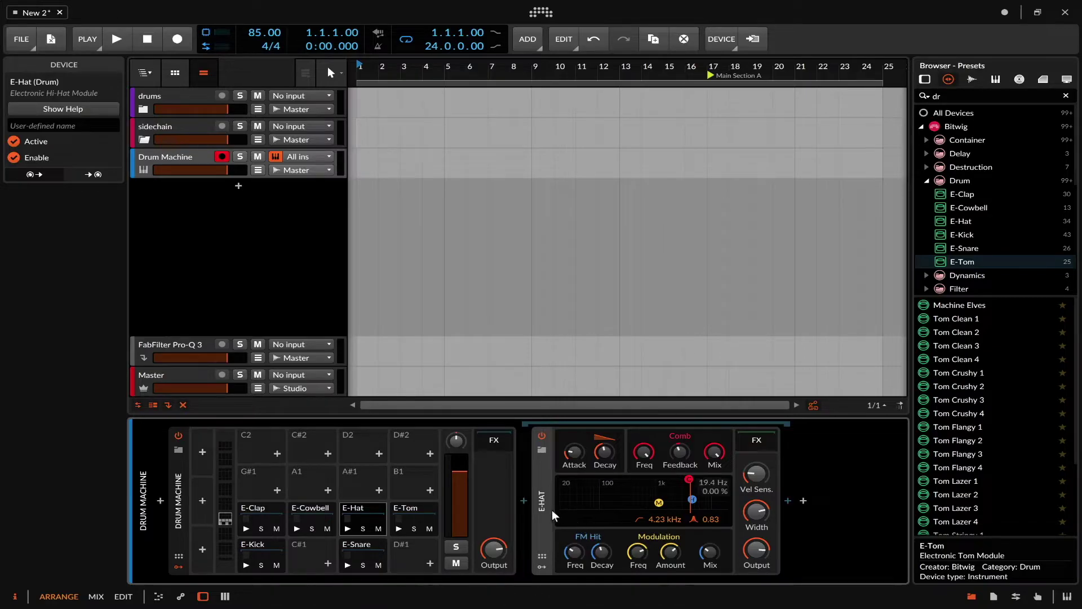
Open the E-Tom pad's device, lengthen its Decay, and raise its Tune and pitch modulation Amount
left_click(411, 510)
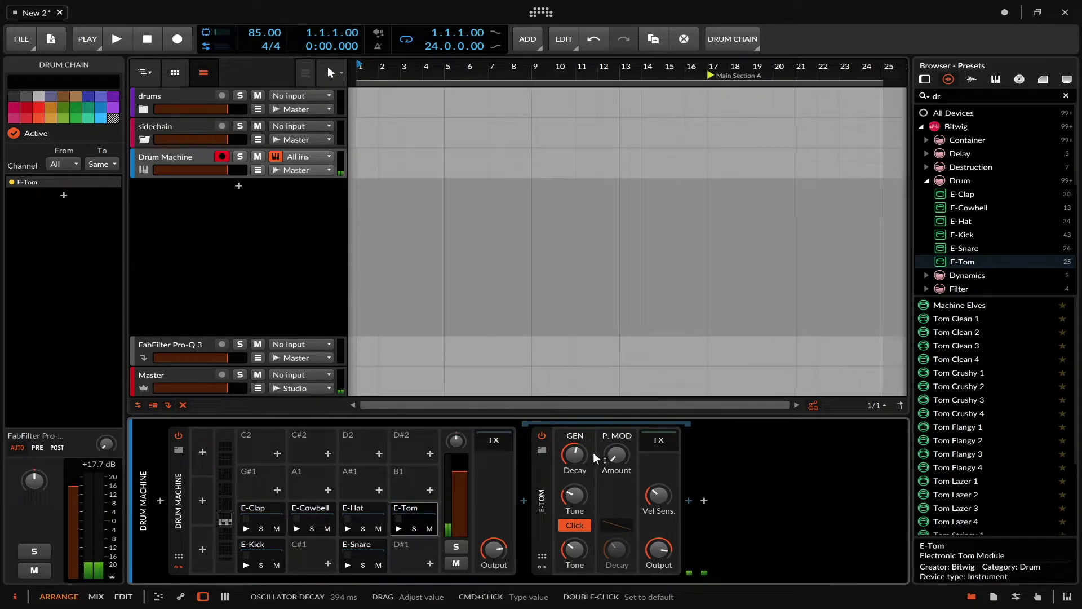
left_click_drag(570, 459, 570, 445)
left_click_drag(575, 499, 575, 487)
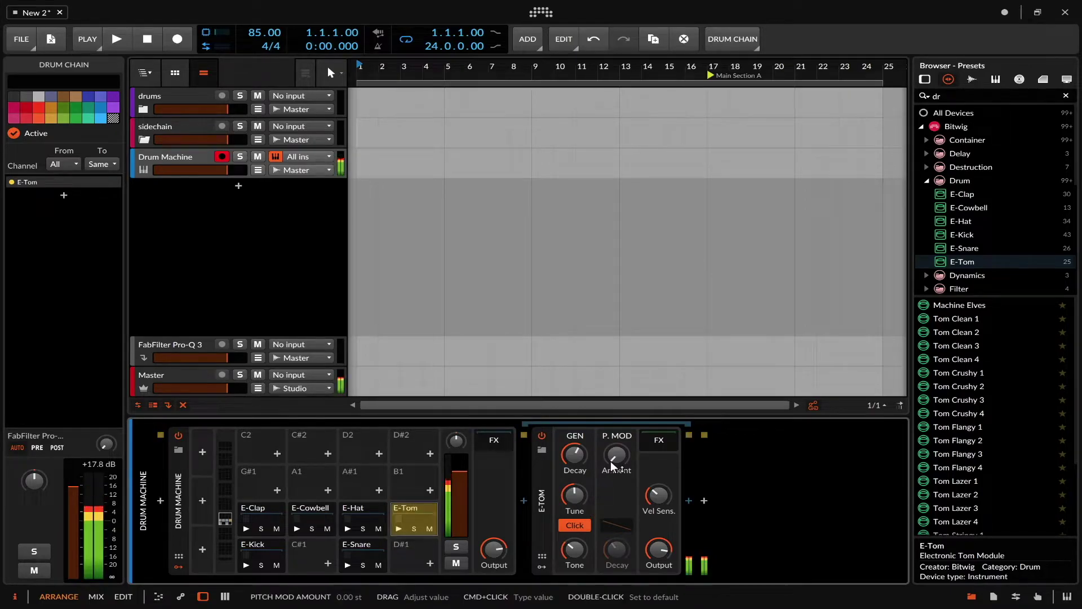
left_click_drag(618, 455, 617, 454)
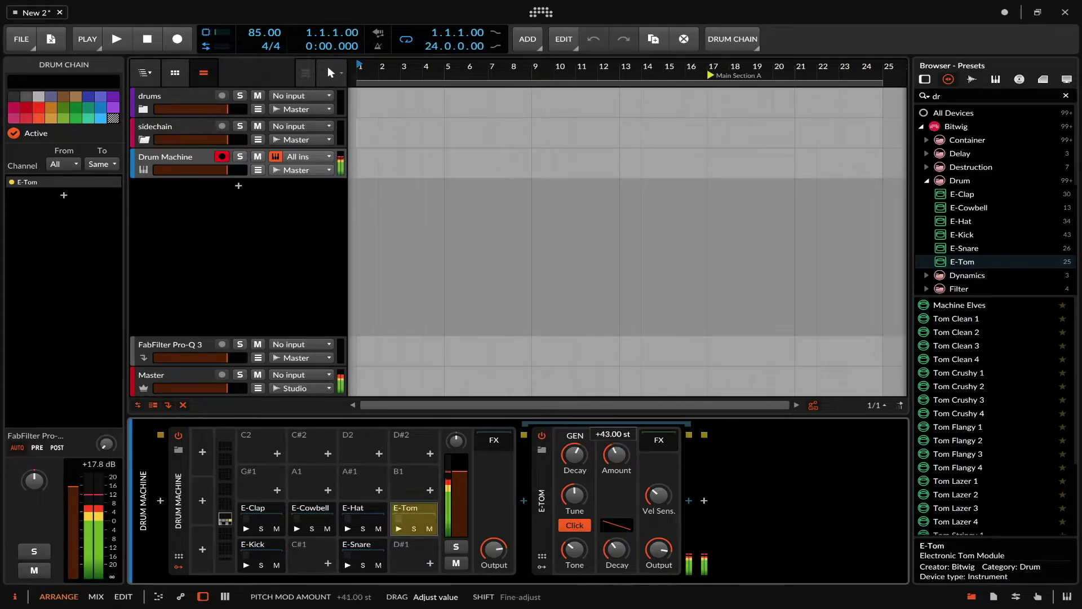
Switch E-Tom's Click off and back on, bend its pitch modulation decay curve downward, and lower its Tune
left_click(575, 525)
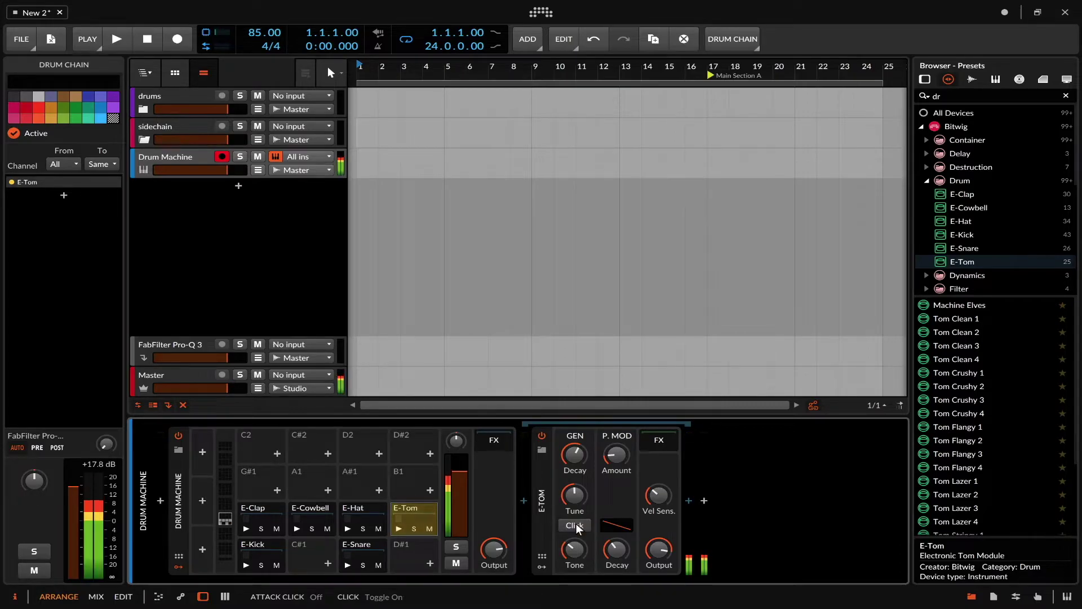
left_click(577, 527)
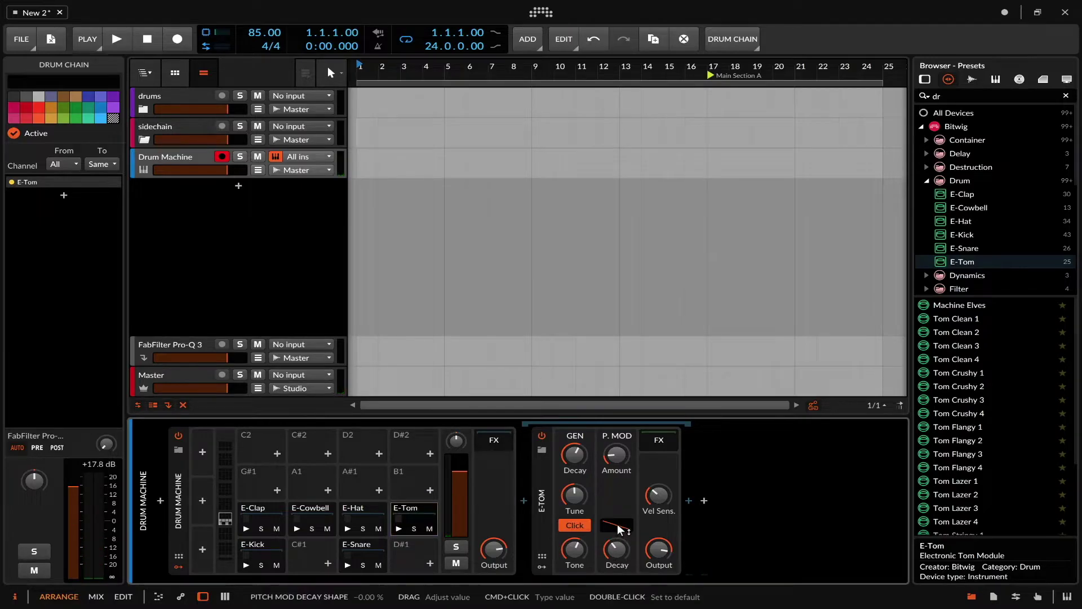
mouse_move(620, 529)
left_mouse_down()
mouse_move(617, 547)
mouse_move(616, 524)
mouse_move(617, 536)
left_mouse_up()
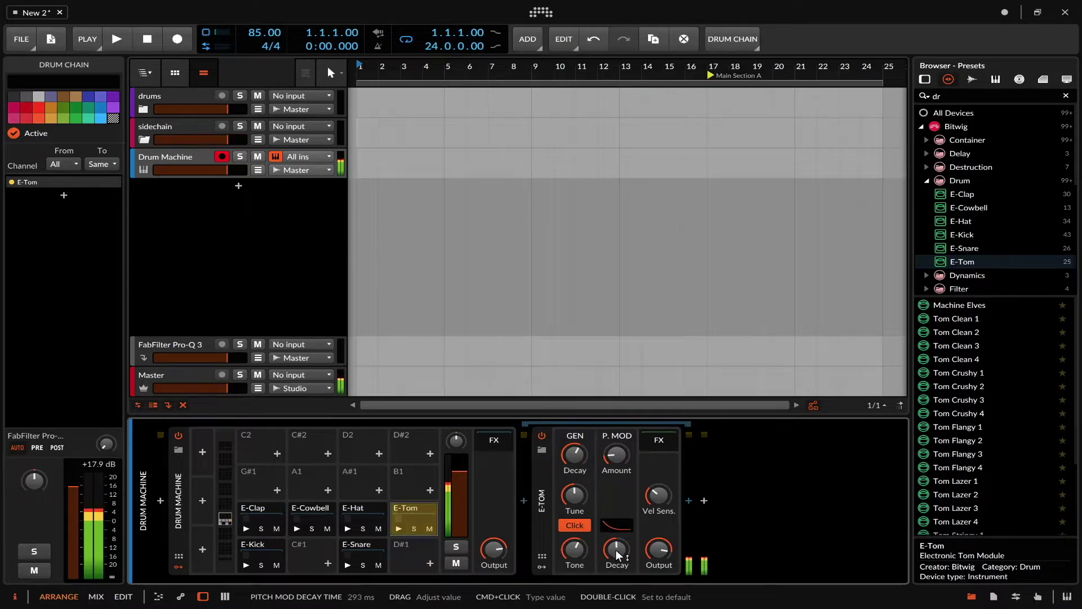
left_click_drag(575, 495, 573, 495)
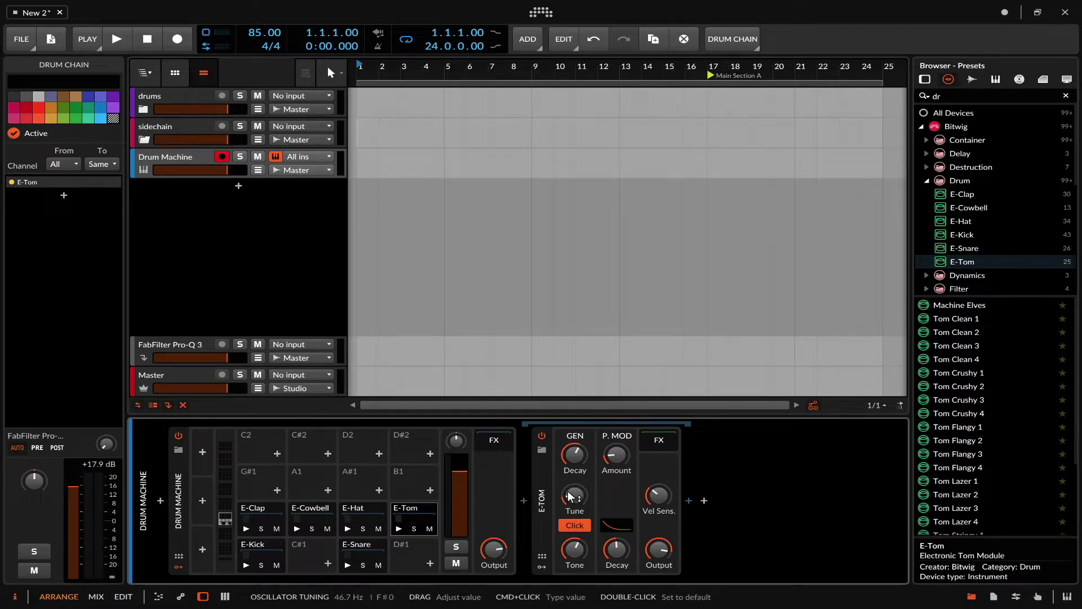
scroll(576, 495, "up", 3)
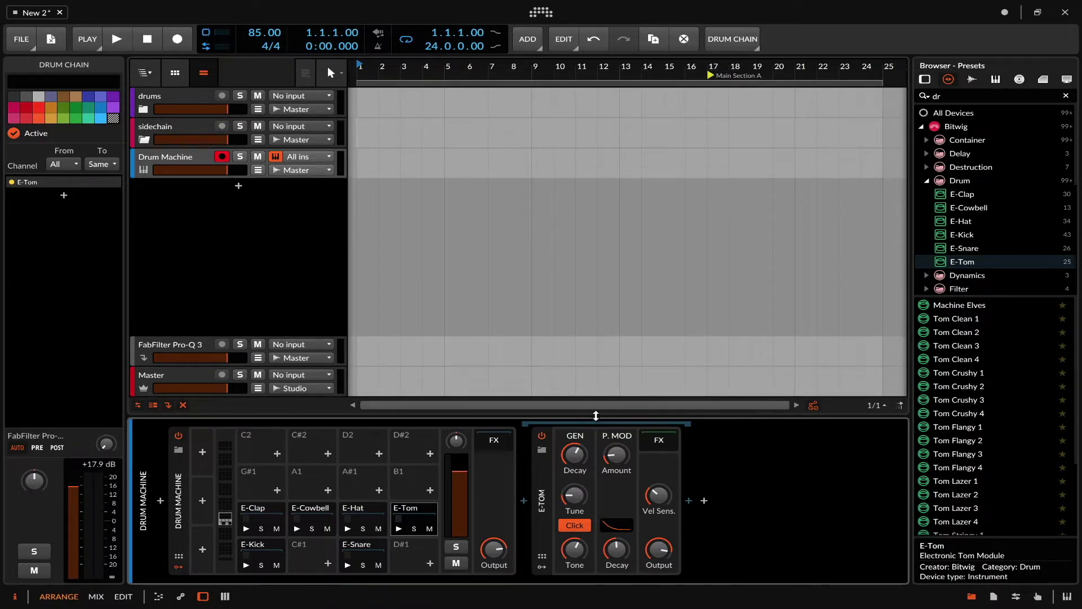
Open the E-Kick pad's device, shorten its Decay, and raise its Tune
left_click(246, 546)
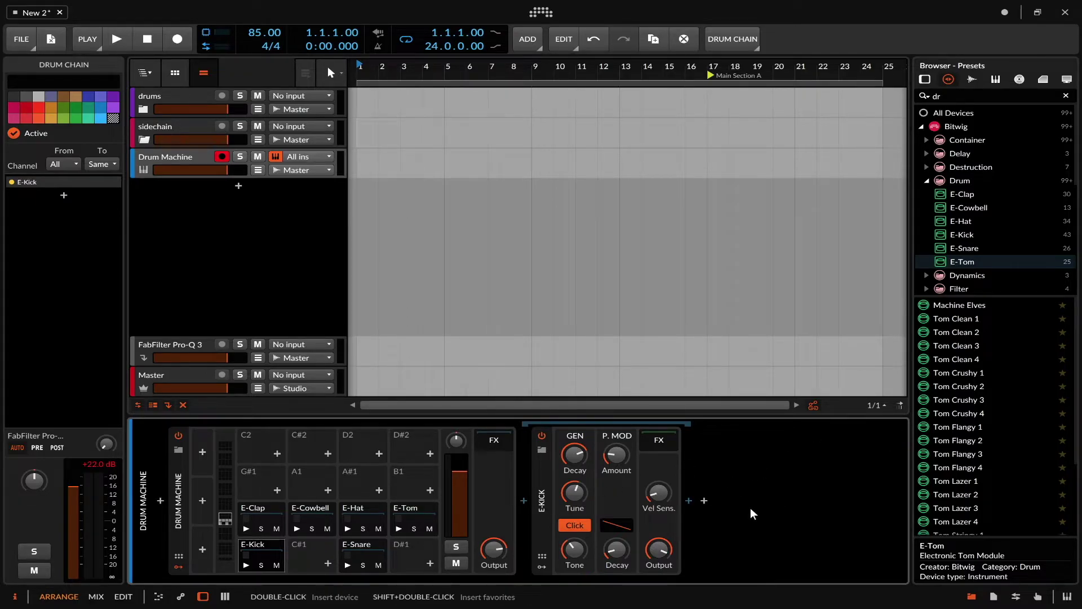
left_click(738, 478)
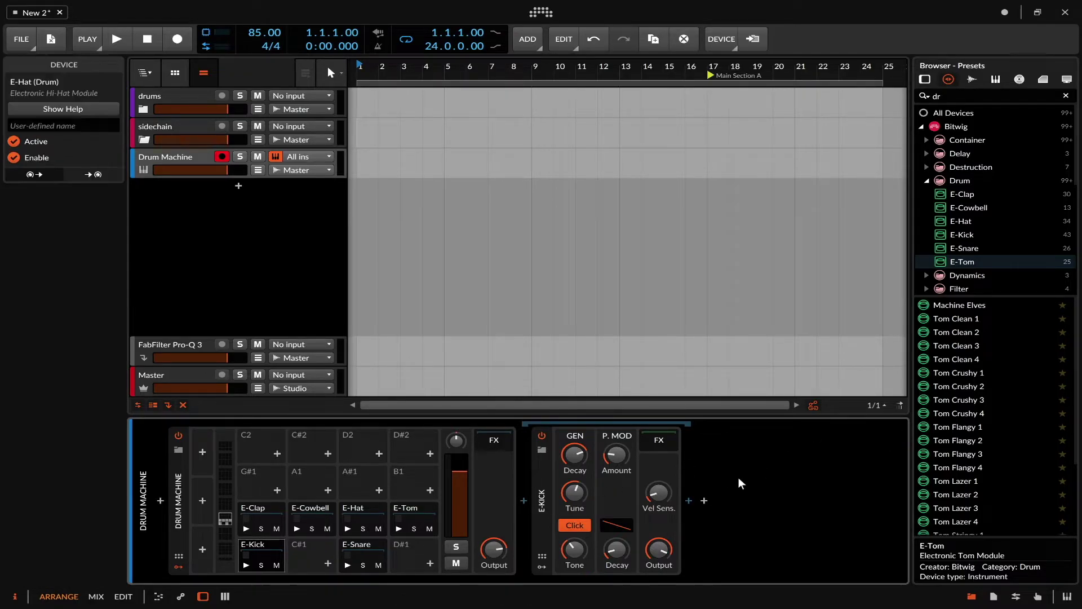
left_click(541, 482)
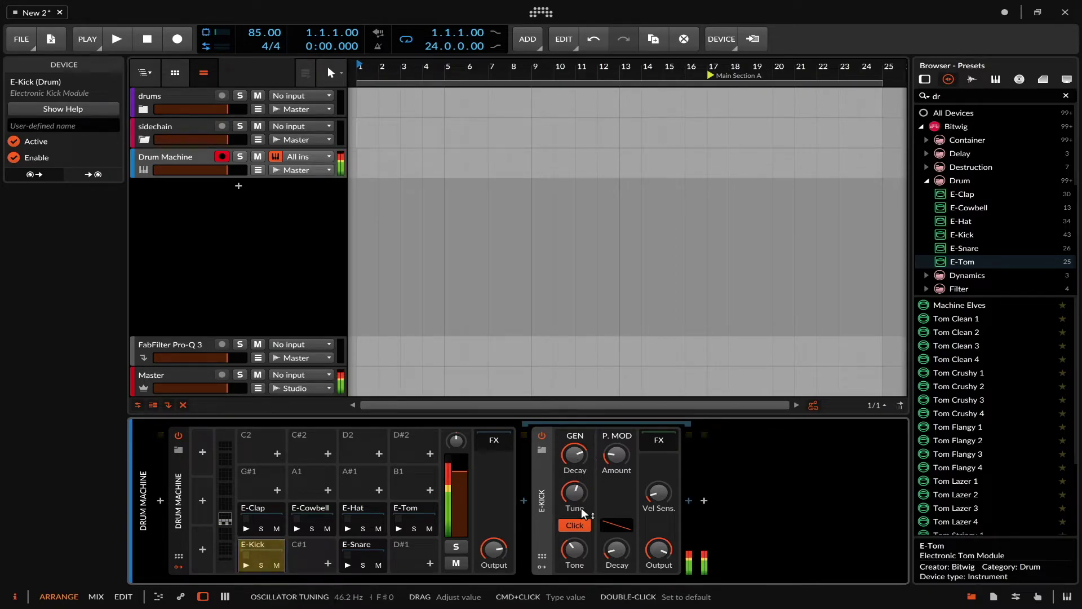
mouse_move(576, 454)
left_mouse_down()
mouse_move(576, 479)
mouse_move(579, 454)
left_mouse_up()
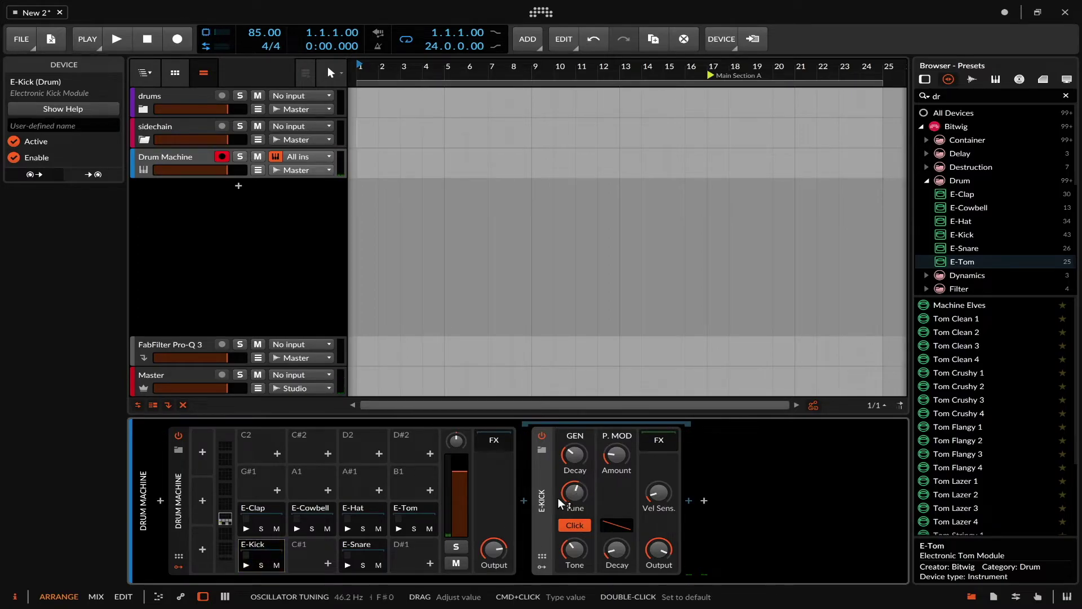
left_click_drag(561, 503, 561, 492)
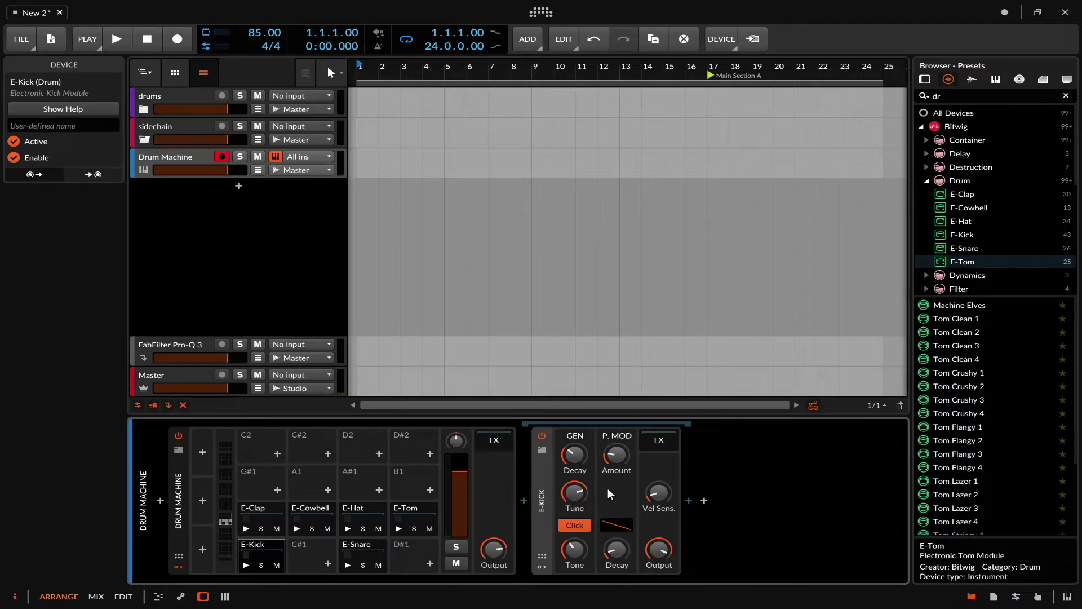
Raise E-Kick's pitch modulation Amount and bend its pitch modulation decay curve downward
left_click(265, 543)
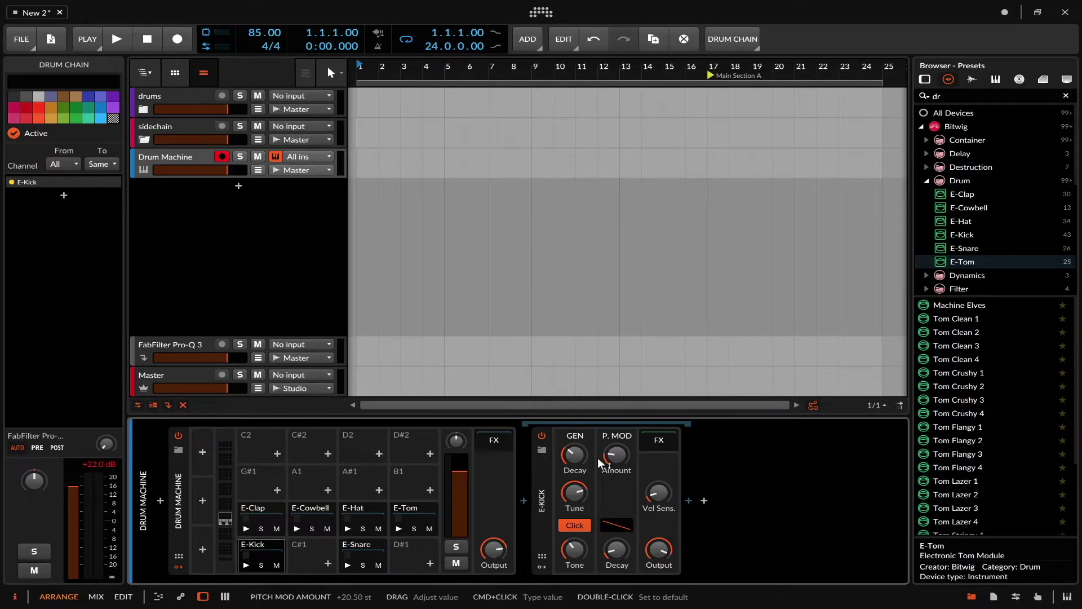
left_click_drag(616, 457, 617, 445)
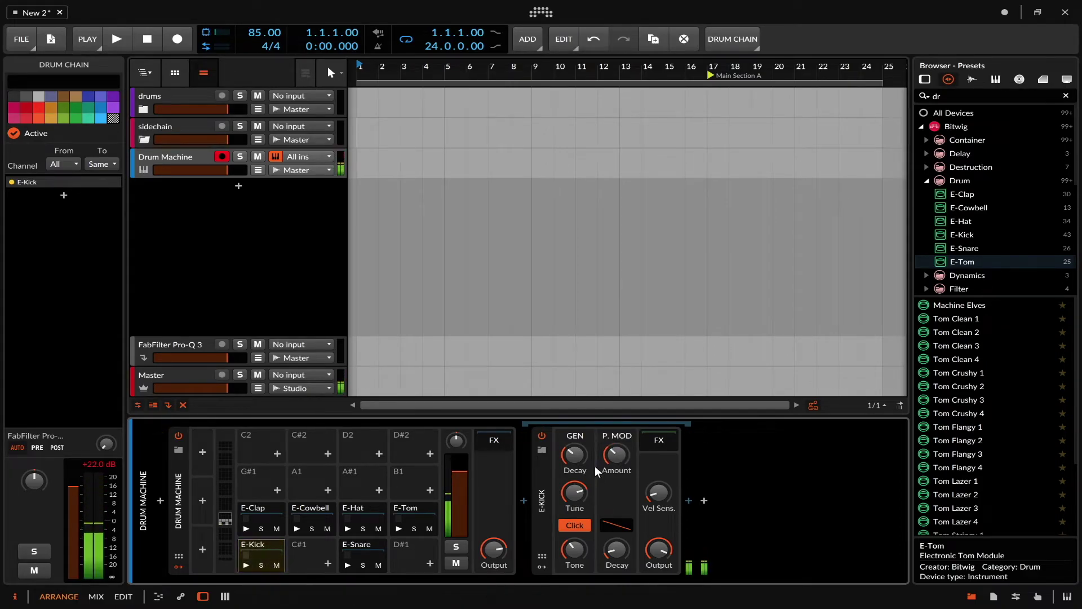
left_click(262, 544)
left_click(263, 545)
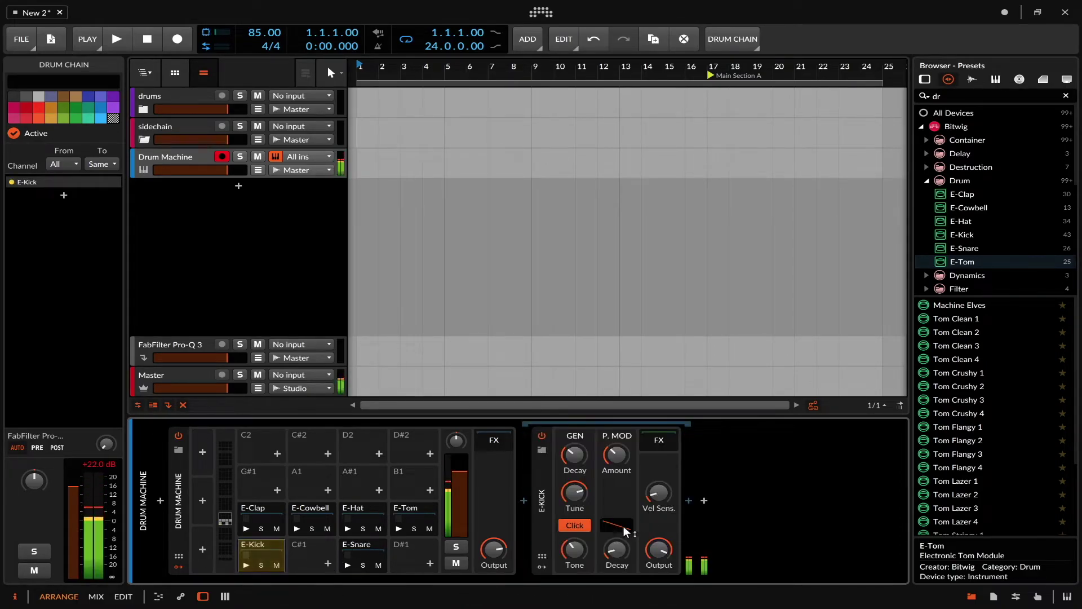
left_click_drag(616, 525, 617, 527)
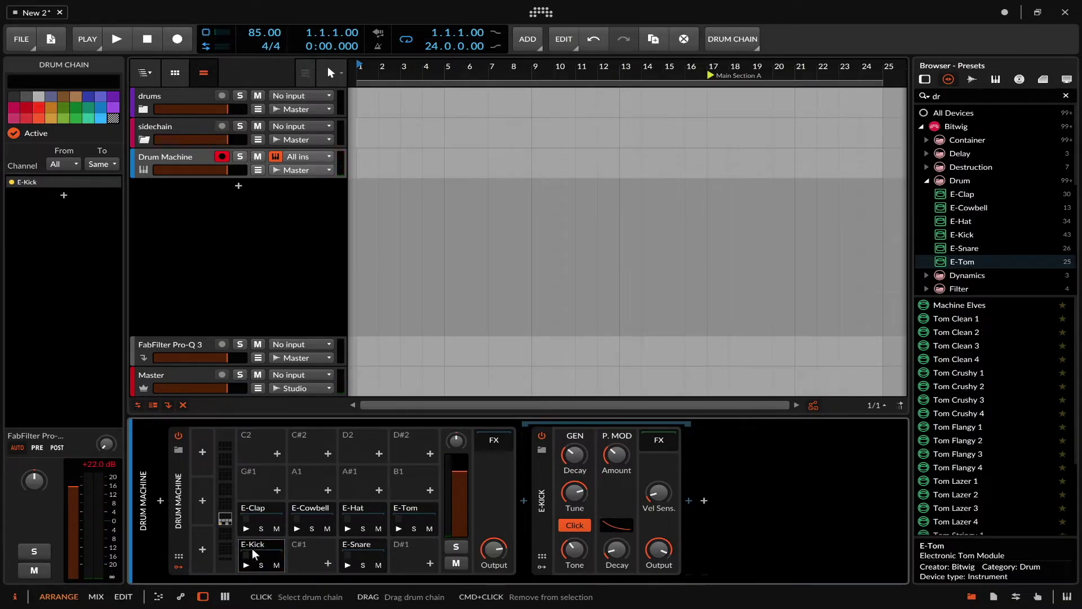
Open the E-Snare pad's device, lengthen its Osc 1 Decay, and reduce its Osc 2 Offset and Decay X
left_click(355, 549)
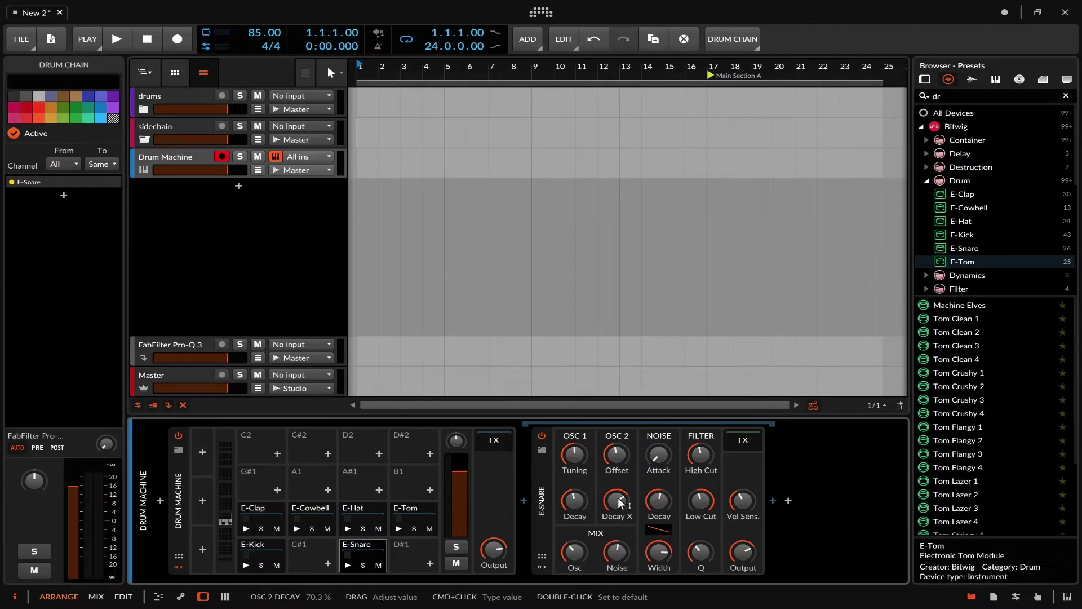
left_click_drag(572, 456, 575, 518)
left_click_drag(611, 451, 613, 453)
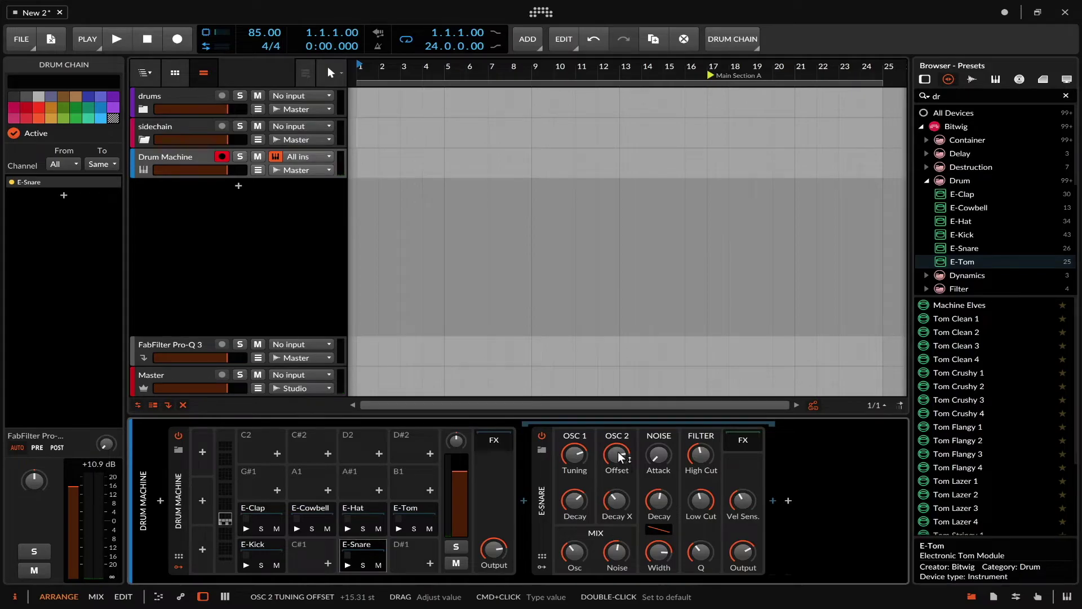
left_click_drag(611, 456, 611, 486)
left_click_drag(573, 454, 574, 455)
left_click_drag(575, 500, 575, 504)
Try a longer E-Snare noise Attack, return it to 1.00 ms, set High Cut to 22.4 kHz, and lower Low Cut to minimum
left_click_drag(654, 454, 656, 458)
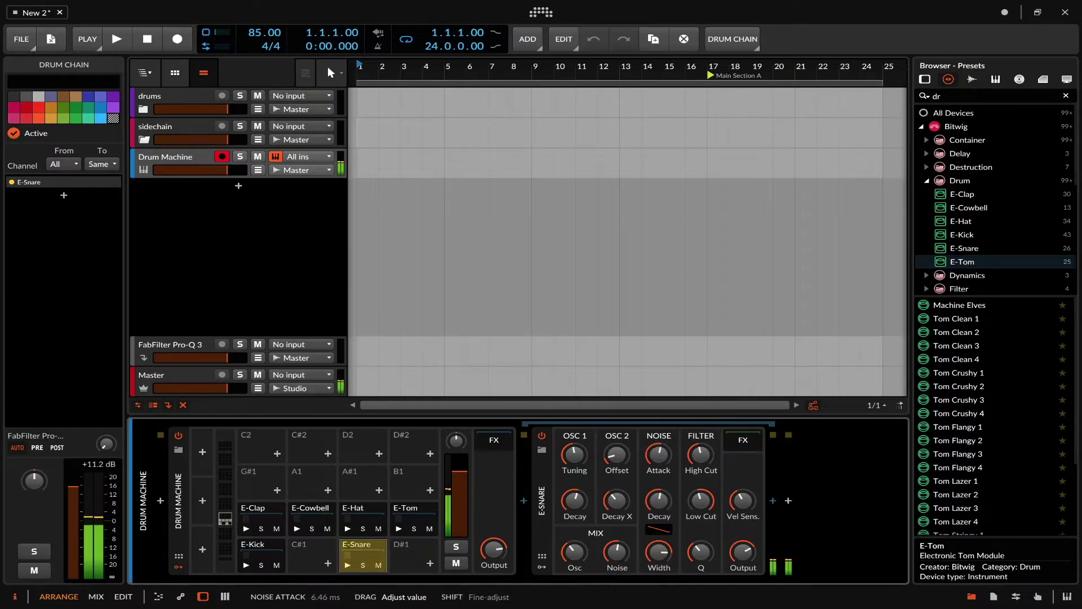
left_click(657, 462)
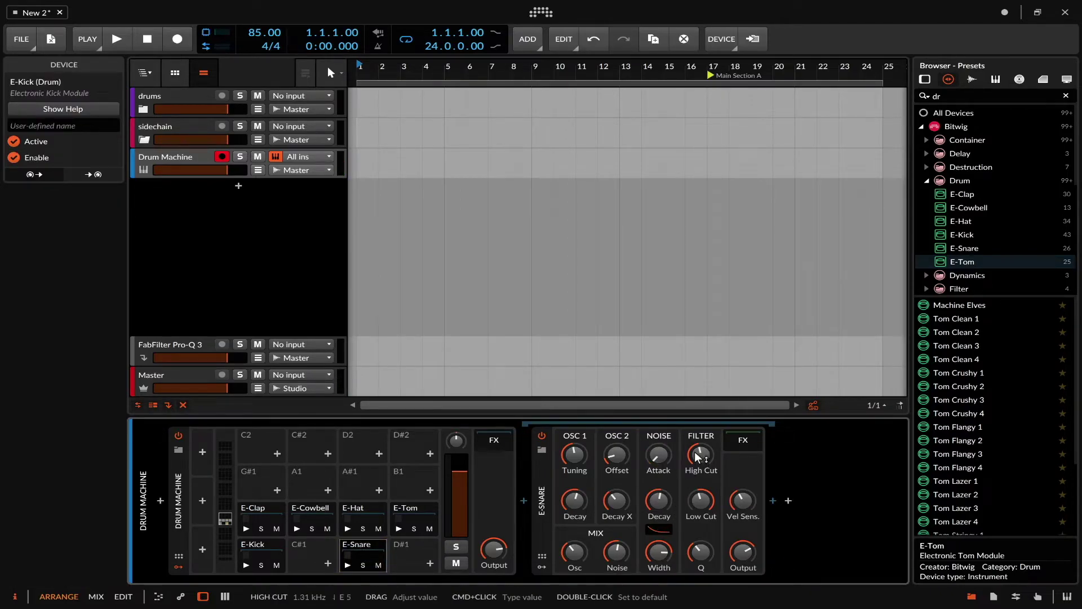
left_click_drag(698, 455, 698, 406)
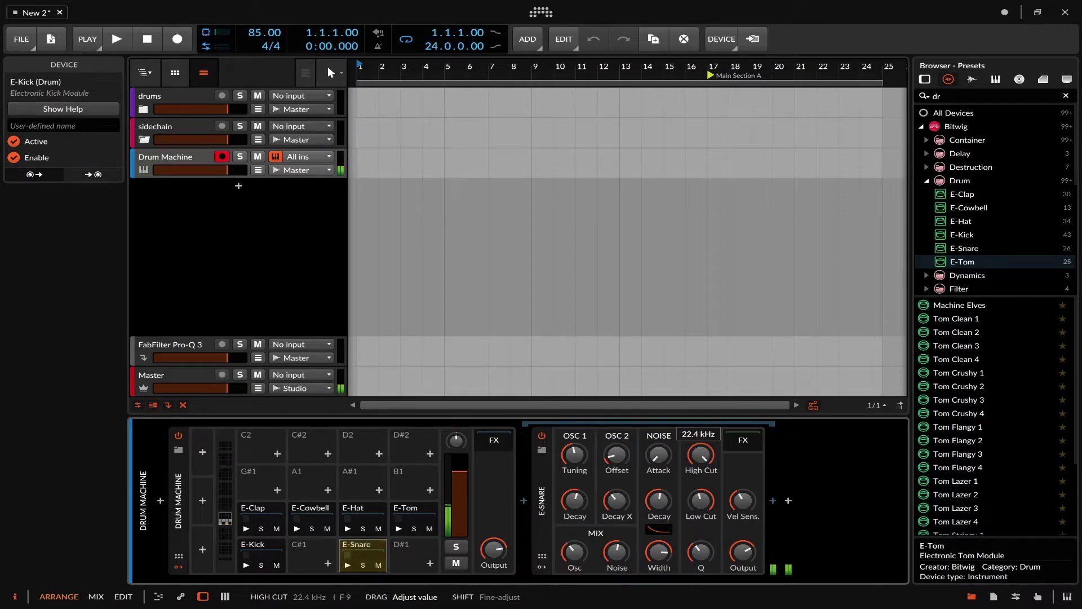
left_click_drag(701, 500, 700, 505)
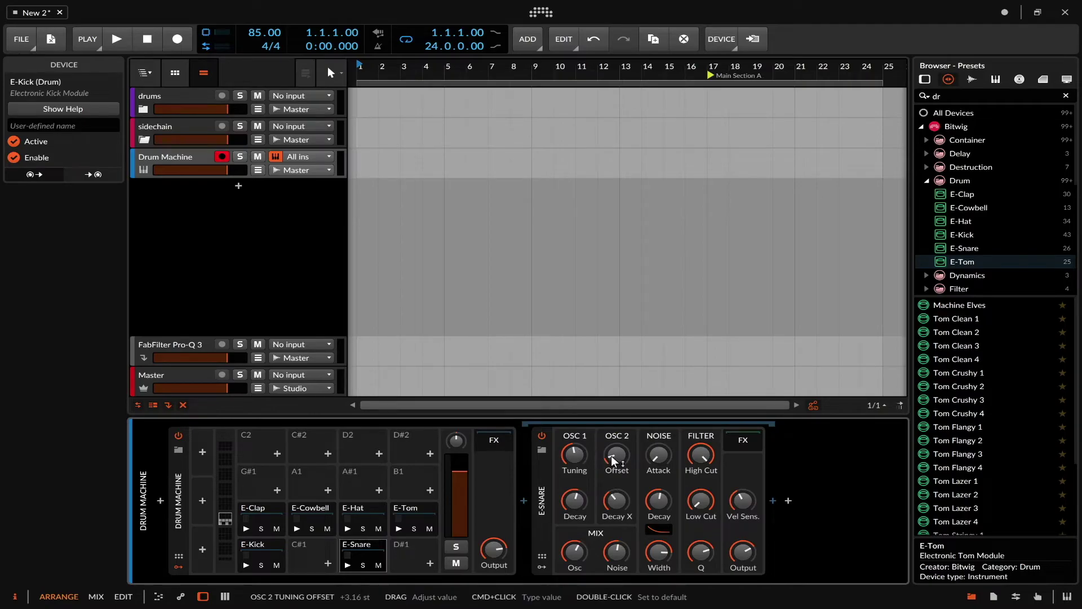
Set E-Snare's Osc 2 Offset to +4.46 st, narrow the noise Width, and rebalance the Osc and Noise mix levels
mouse_move(611, 458)
left_mouse_down()
mouse_move(575, 456)
mouse_move(616, 455)
left_mouse_up()
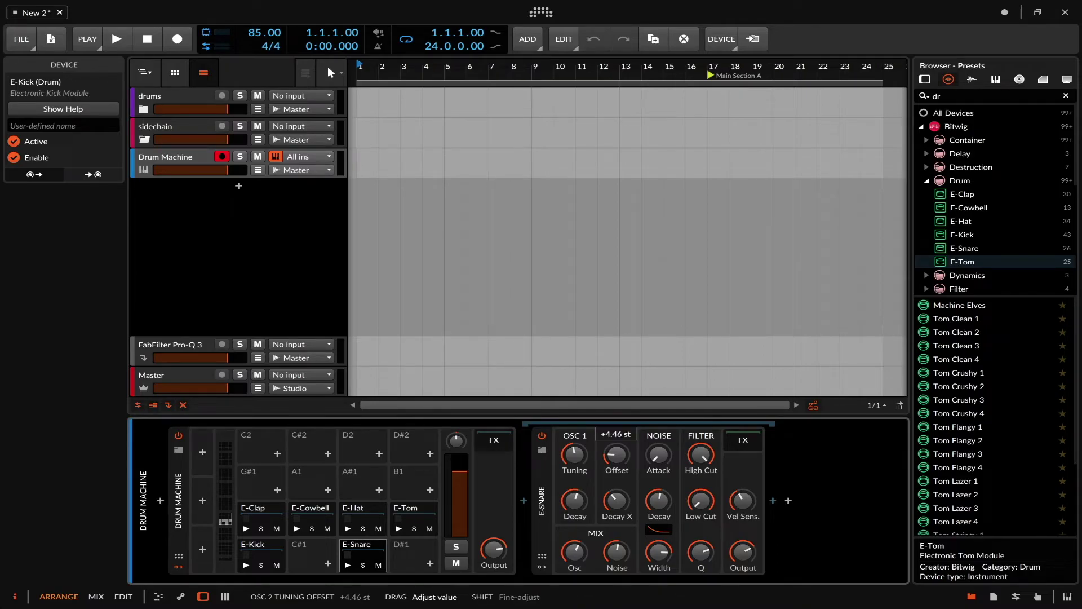
left_click_drag(615, 454, 624, 454)
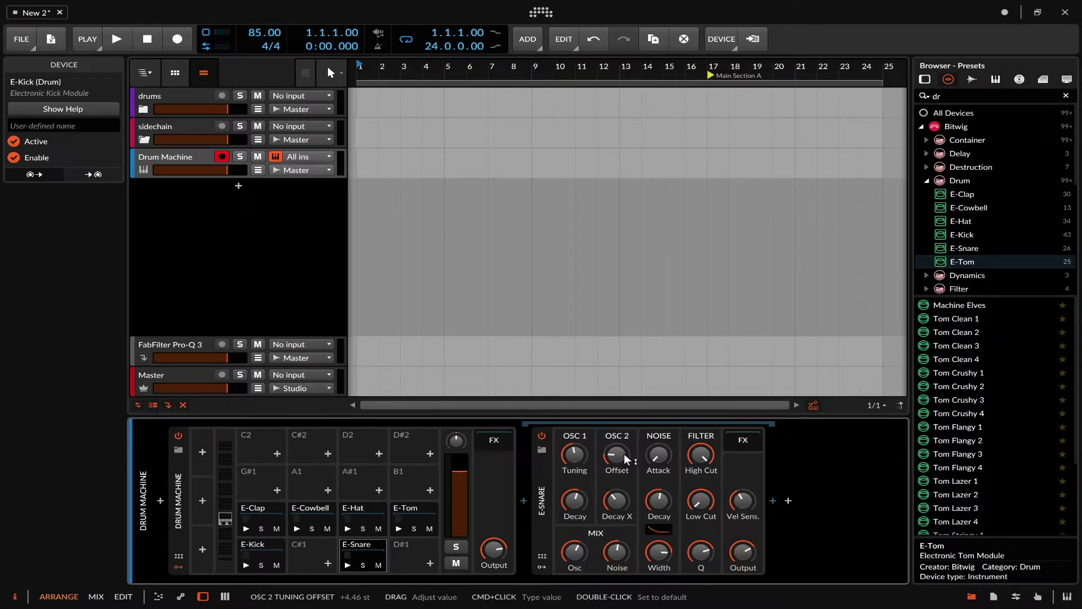
left_click_drag(616, 500, 616, 500)
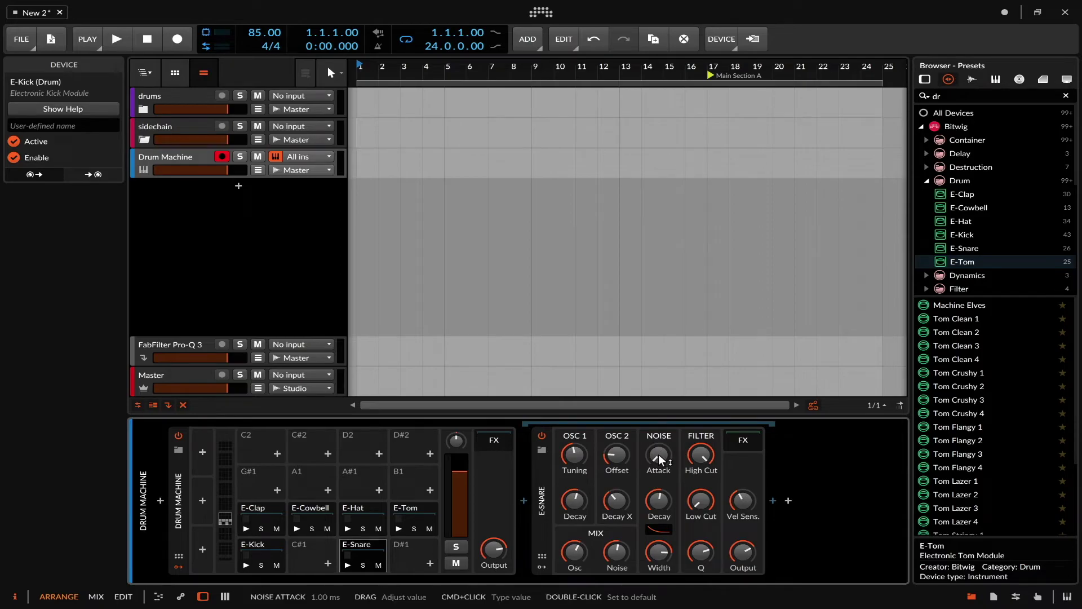
left_click_drag(659, 552, 661, 558)
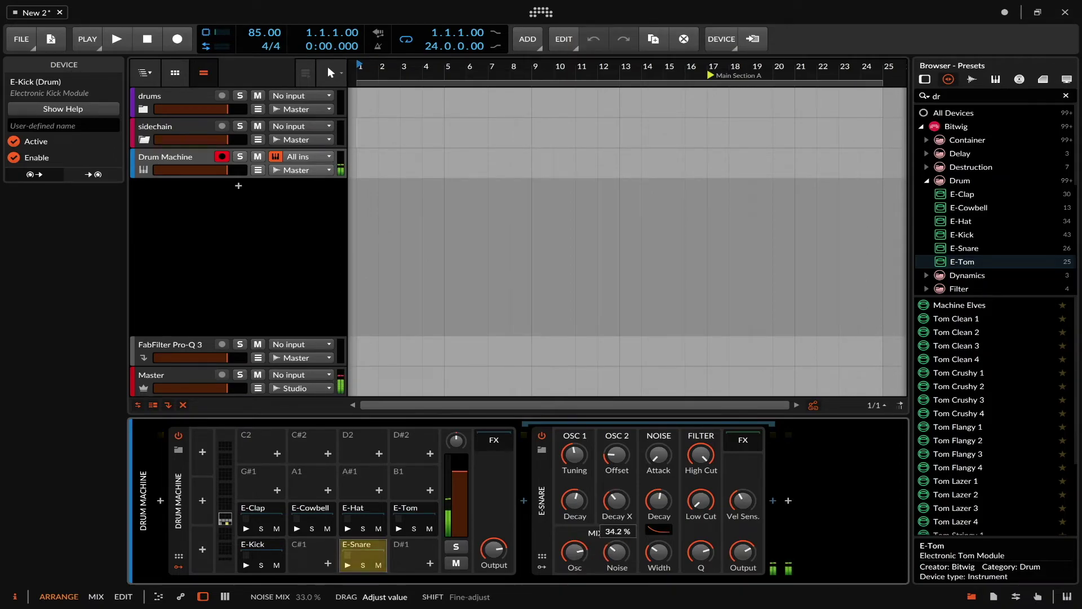
left_click_drag(616, 557, 602, 556)
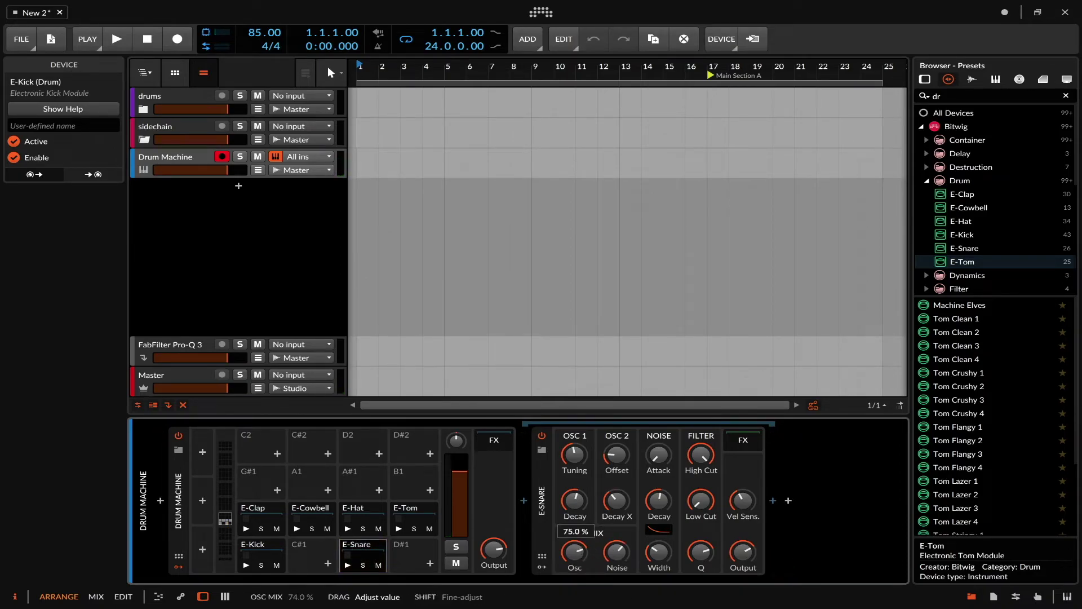